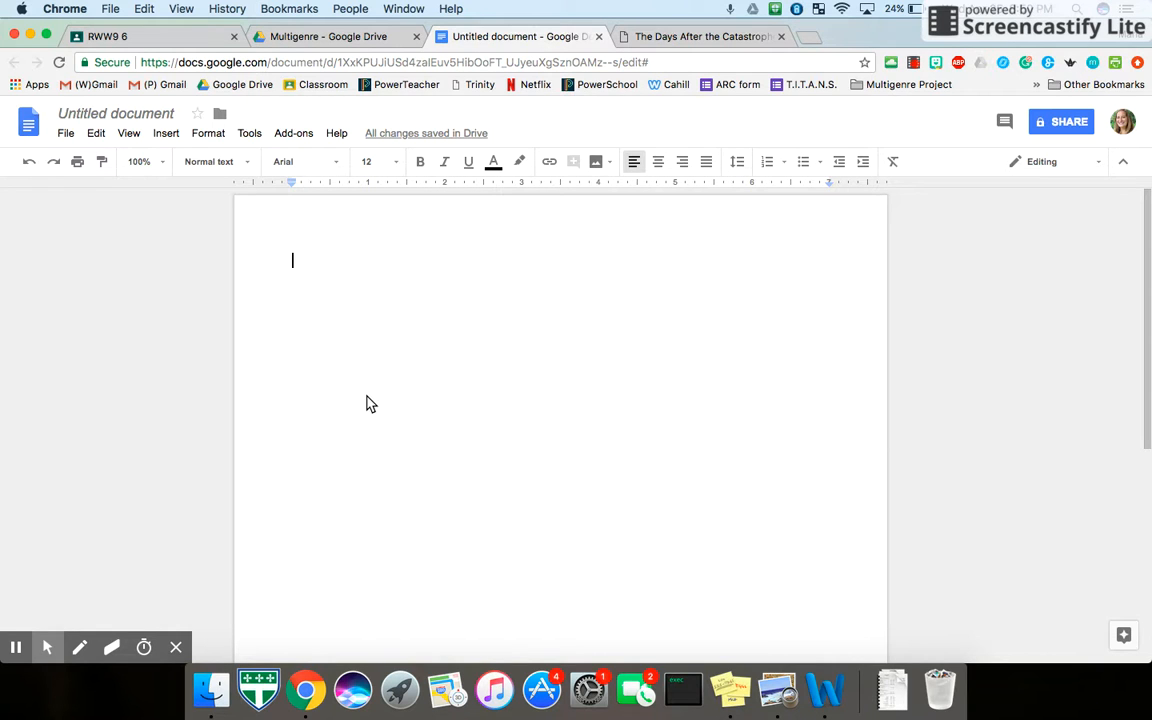
- Rename the untitled document as "MGP Final Draft"
{"action": "left_click", "coordinate": [119, 111]}
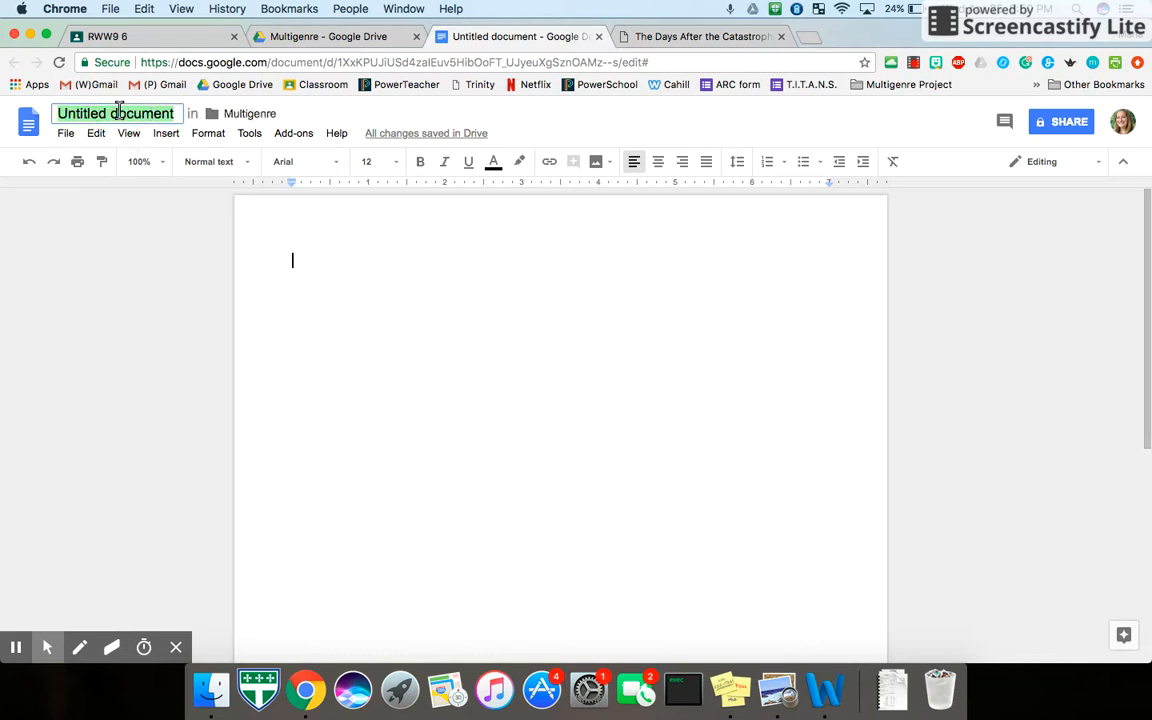
{"action": "type", "text": "MGP Fi"}
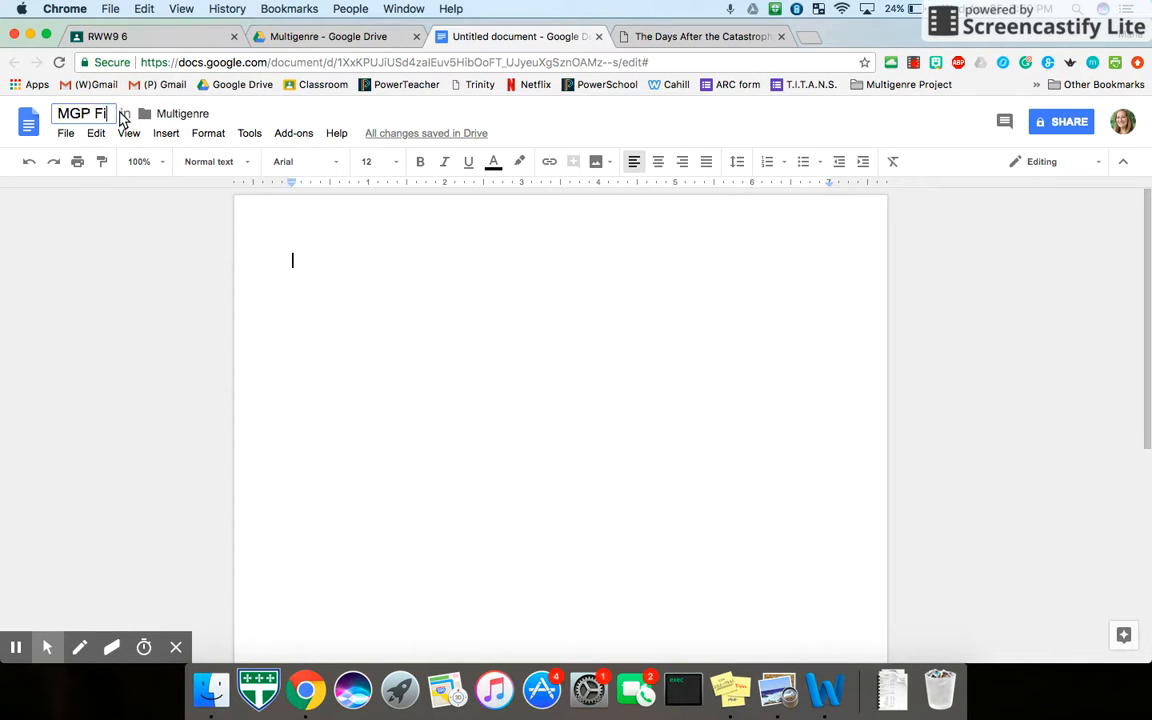
{"action": "type", "text": "nal Draft"}
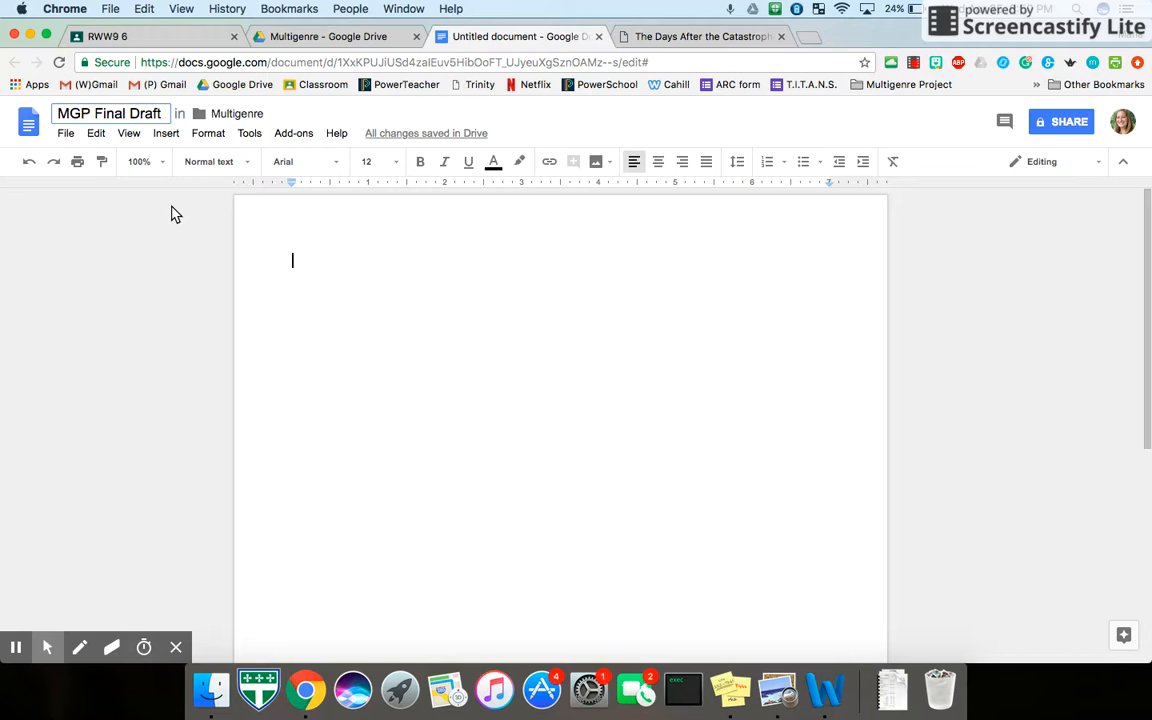
{"action": "left_click", "coordinate": [322, 278]}
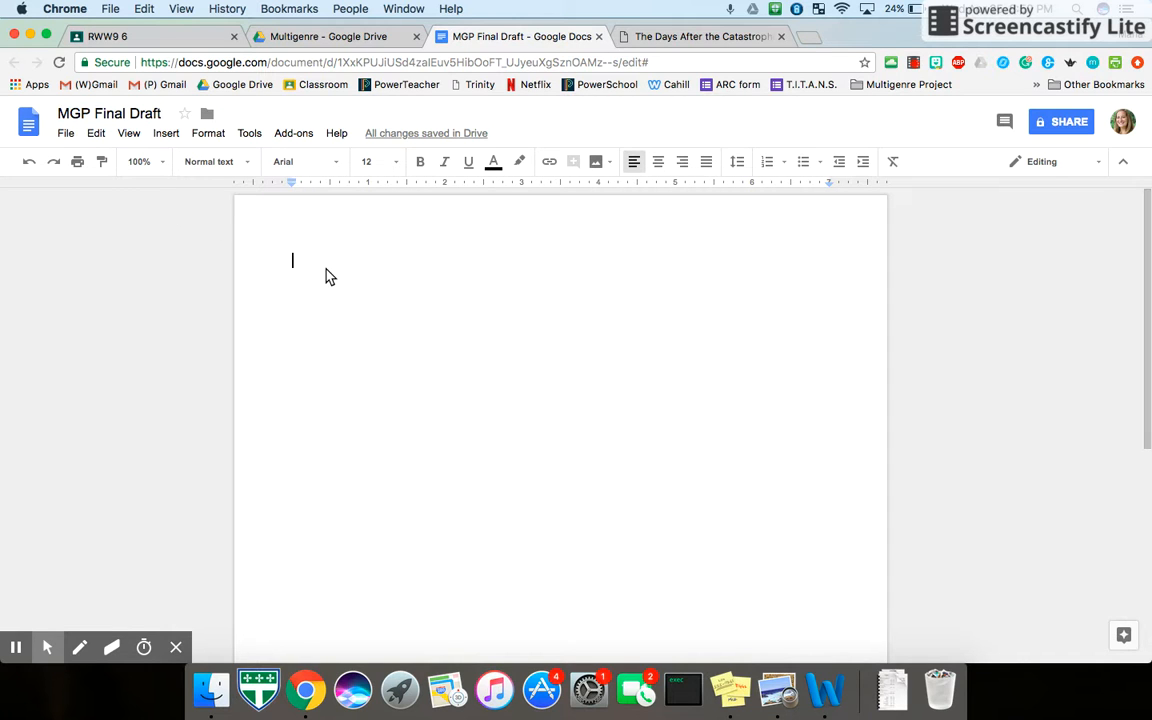
- Add "Apollo 13: A Change of Course" as the document's first line in the Title style
{"action": "left_click", "coordinate": [251, 166]}
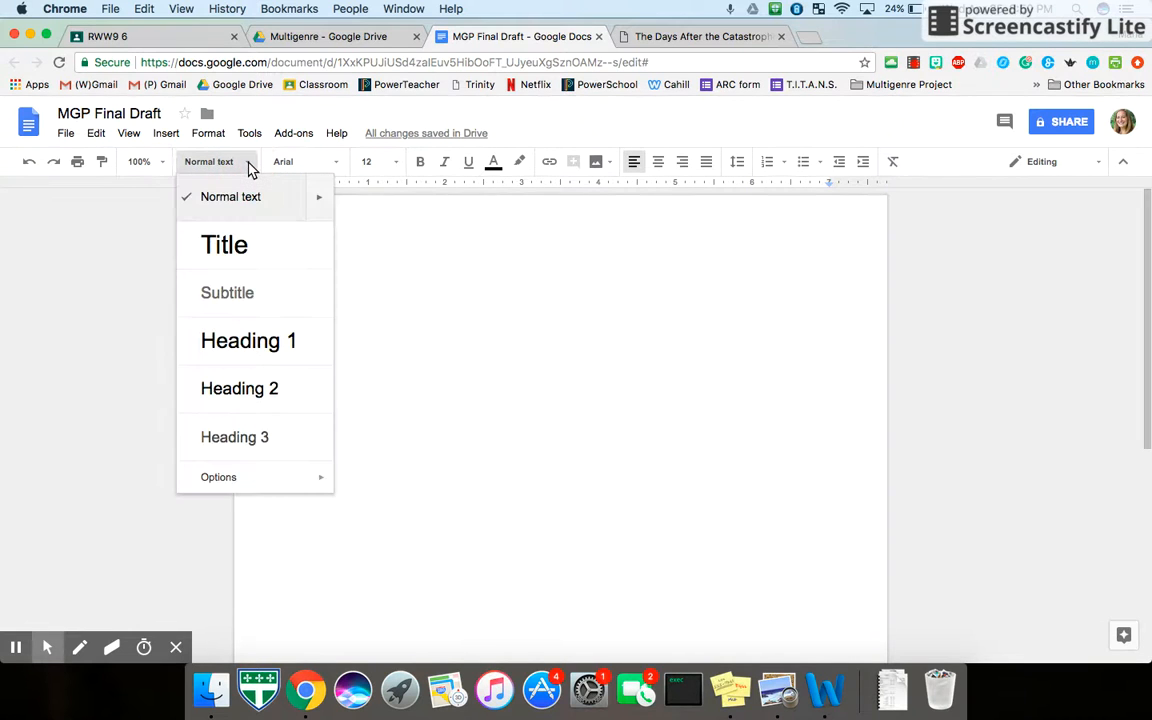
{"action": "left_click", "coordinate": [232, 248]}
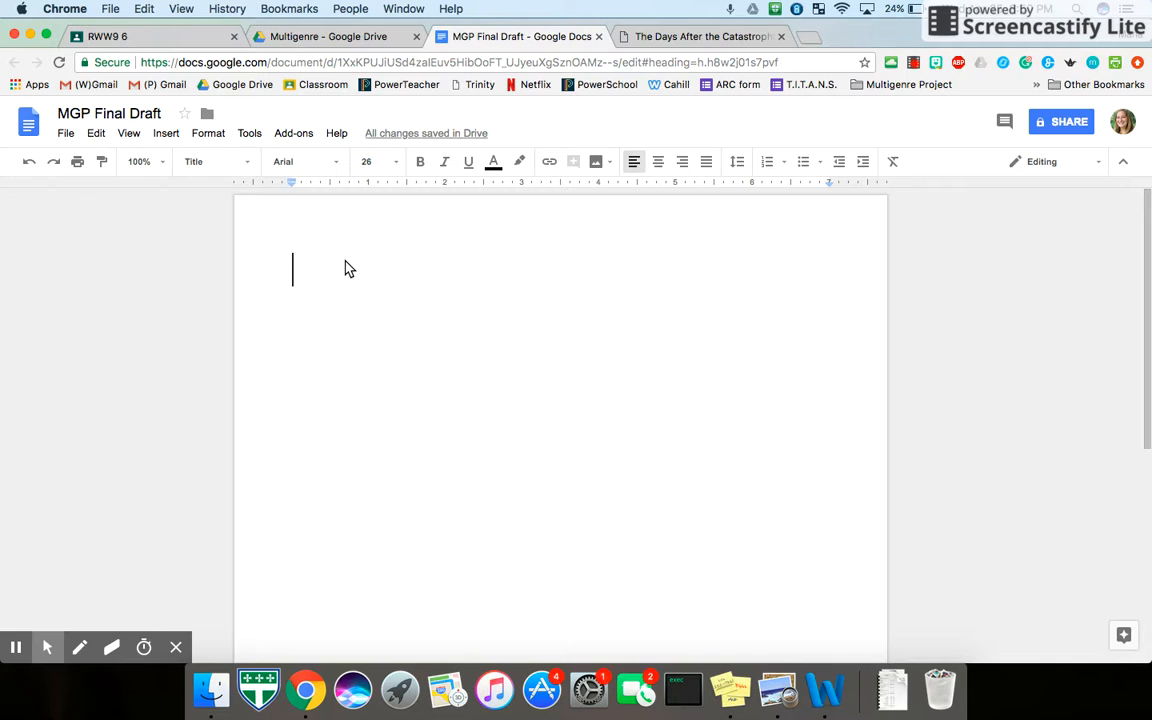
{"action": "type", "text": "A"}
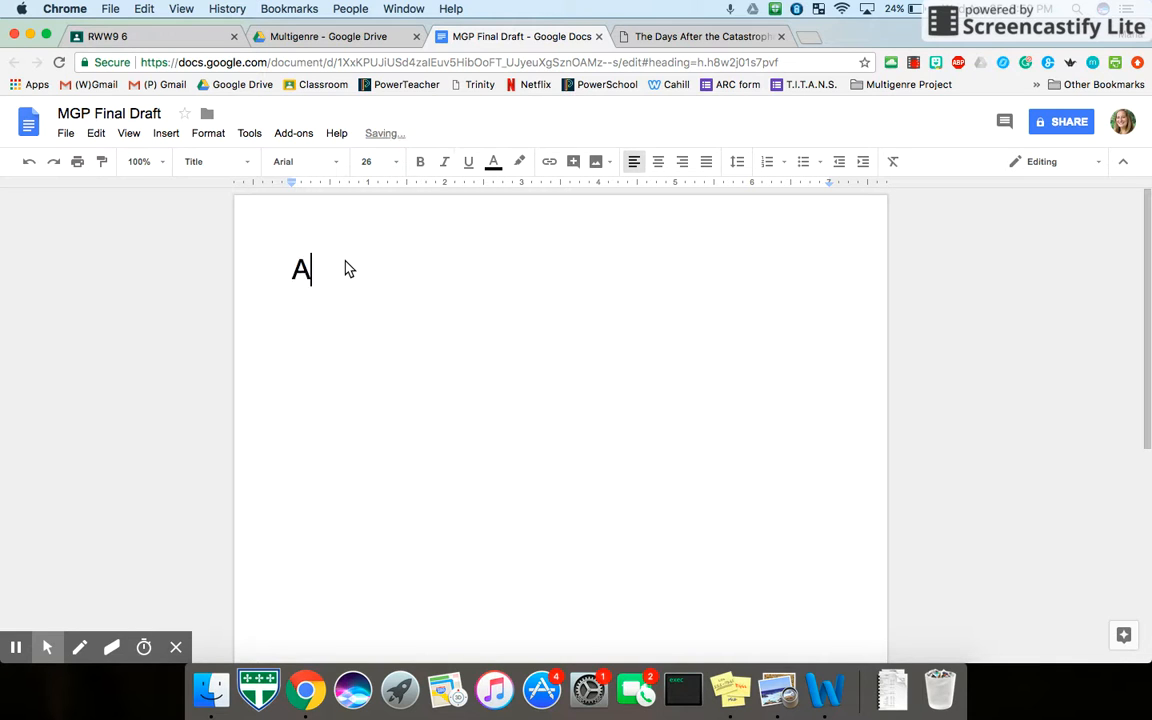
{"action": "type", "text": "pollo 13: A Cha"}
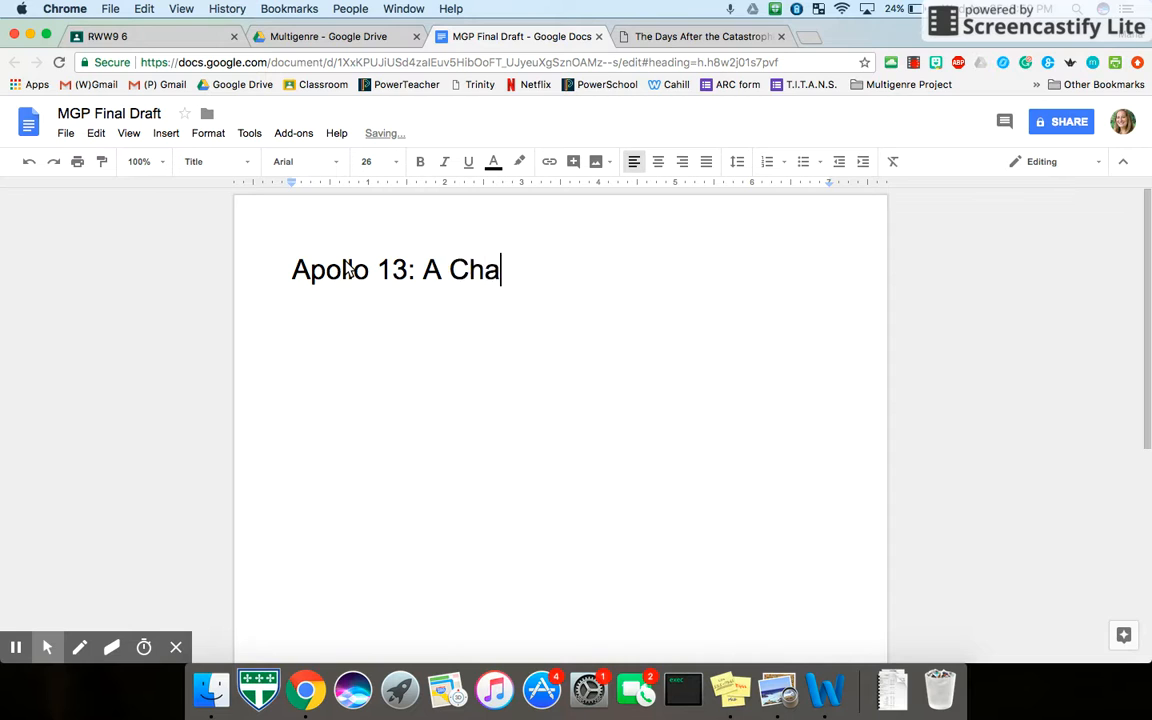
{"action": "type", "text": "nge of Course"}
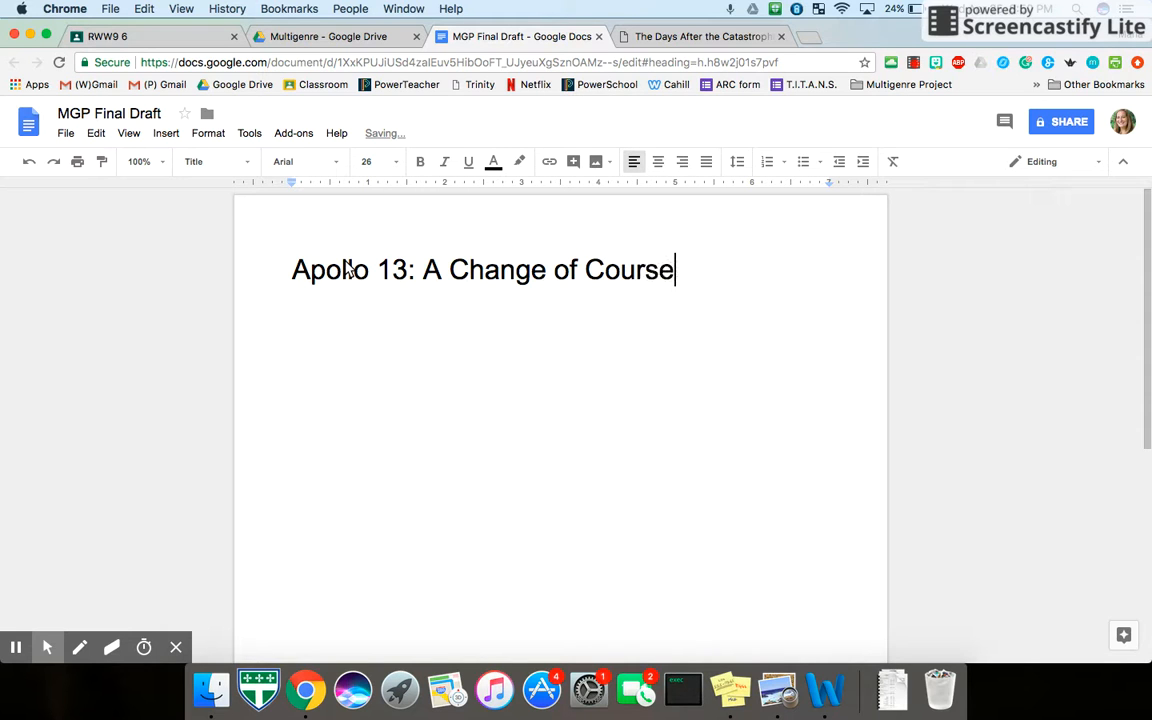
{"action": "key", "text": "Return"}
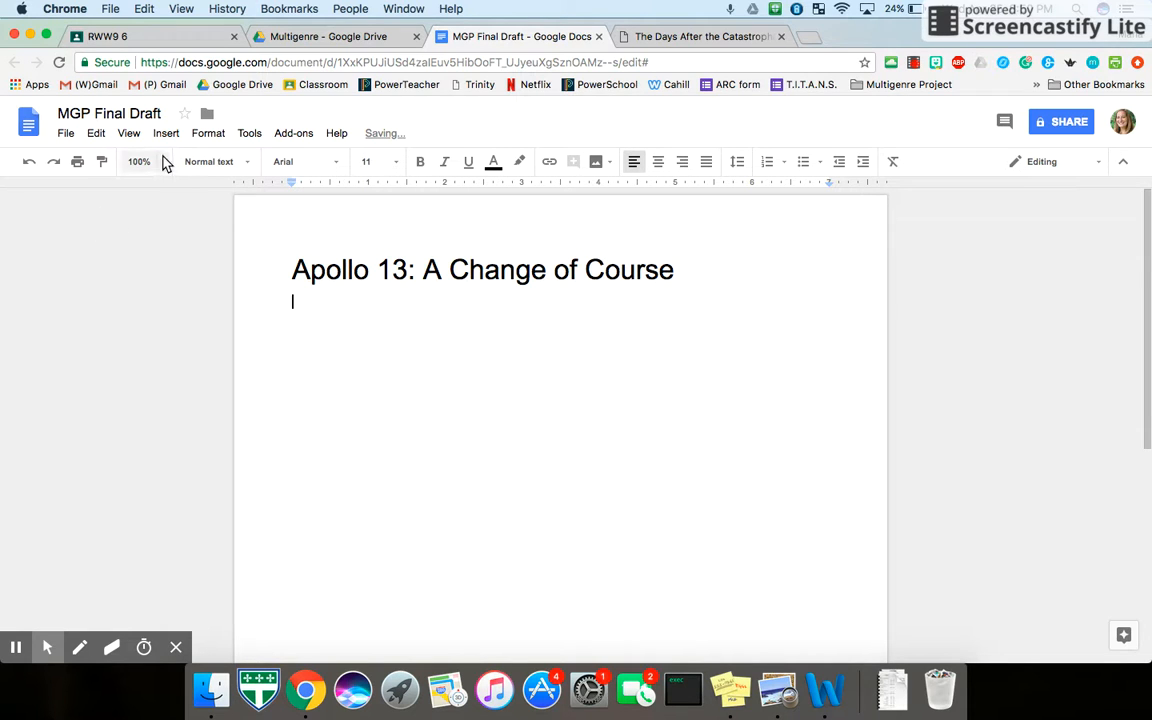
- Write "Table of Contents" below the title and insert an automatic table of contents with page numbers under it
{"action": "type", "text": "Table"}
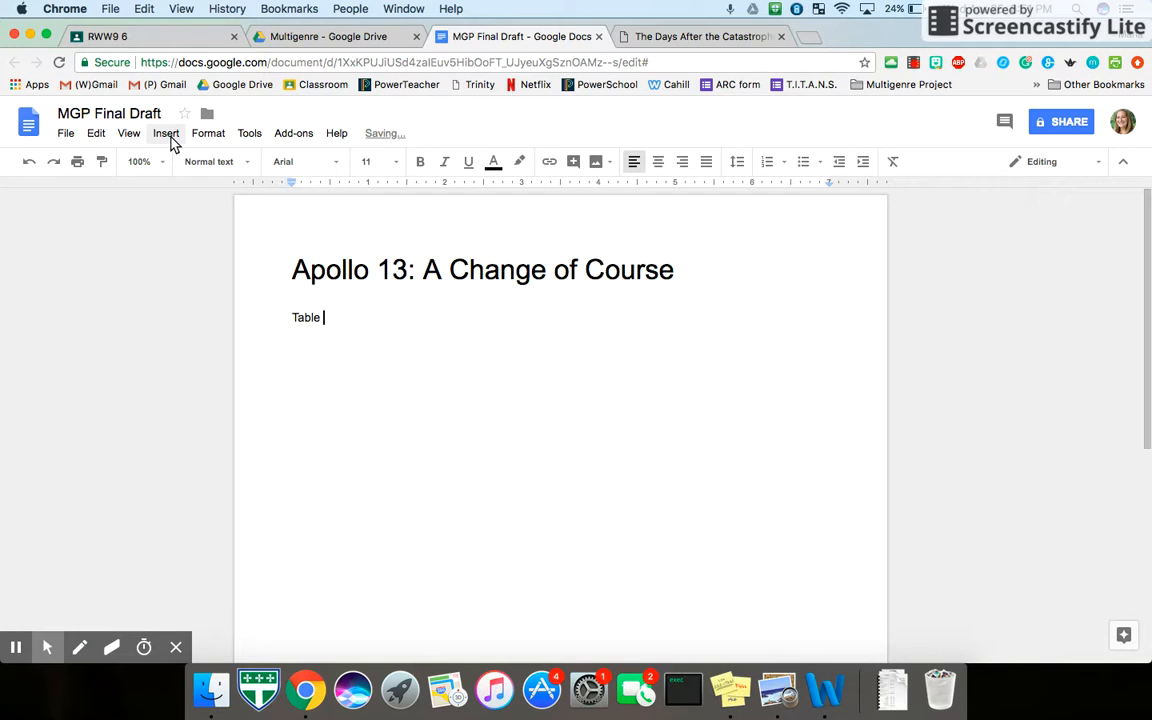
{"action": "type", "text": " of Contents"}
{"action": "key", "text": "Return"}
{"action": "left_click", "coordinate": [166, 135]}
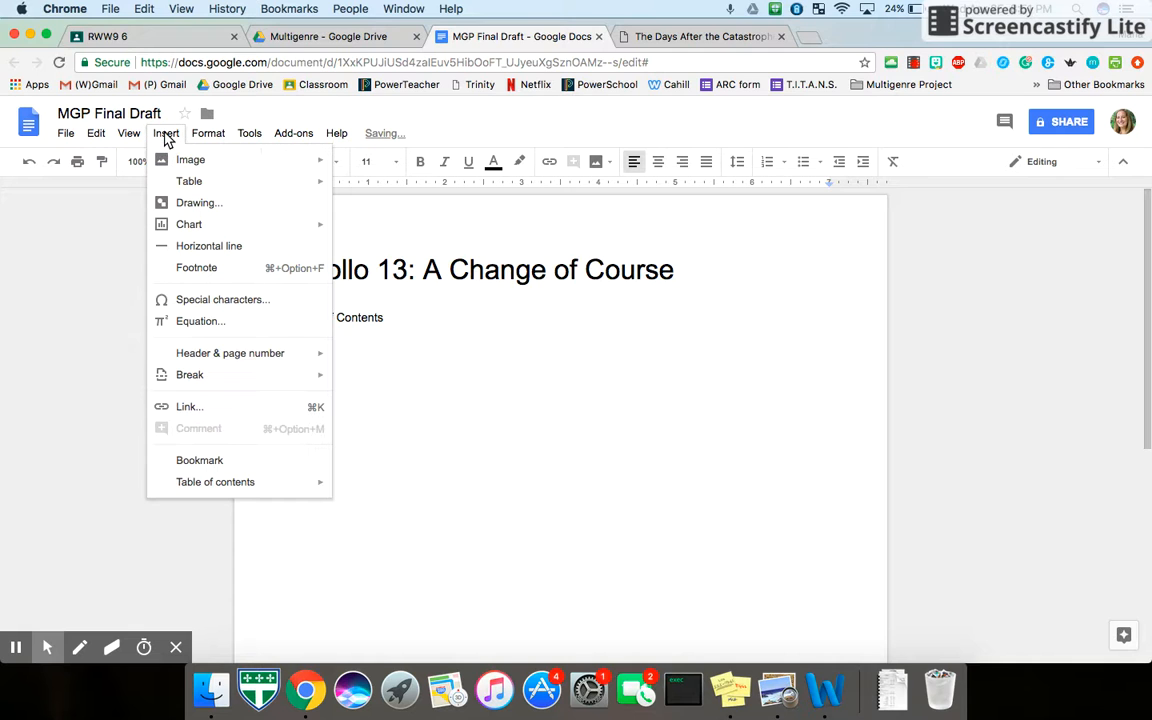
{"action": "mouse_move", "coordinate": [213, 485]}
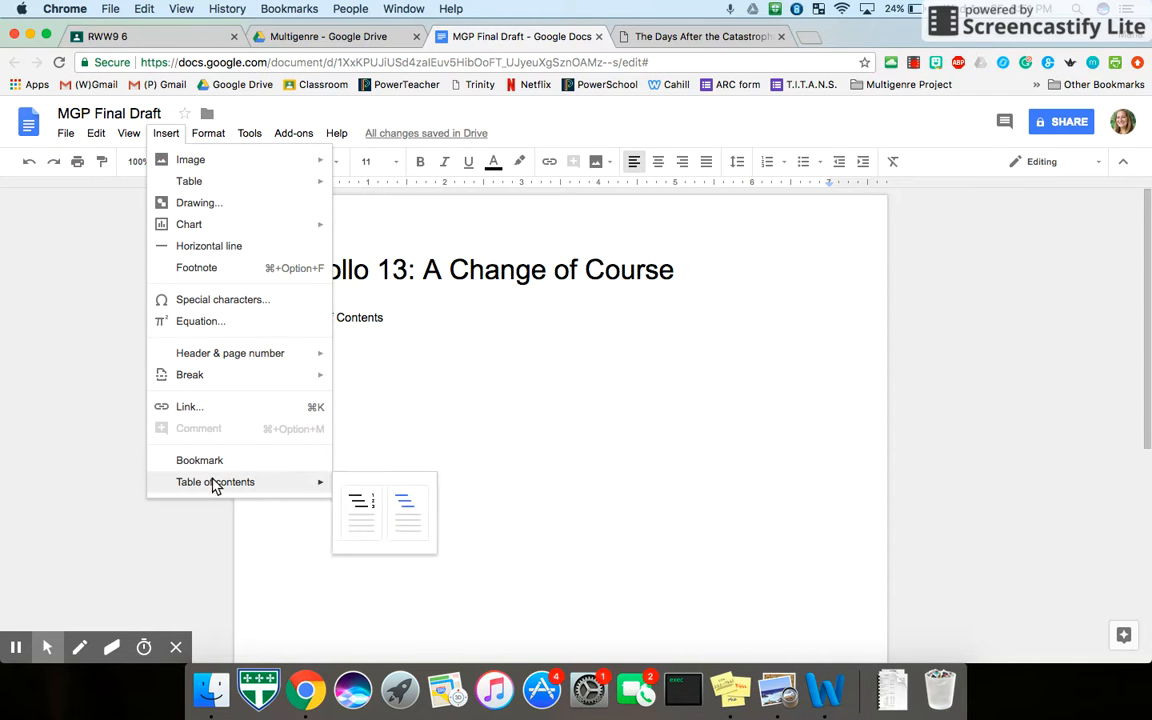
{"action": "left_click", "coordinate": [361, 511]}
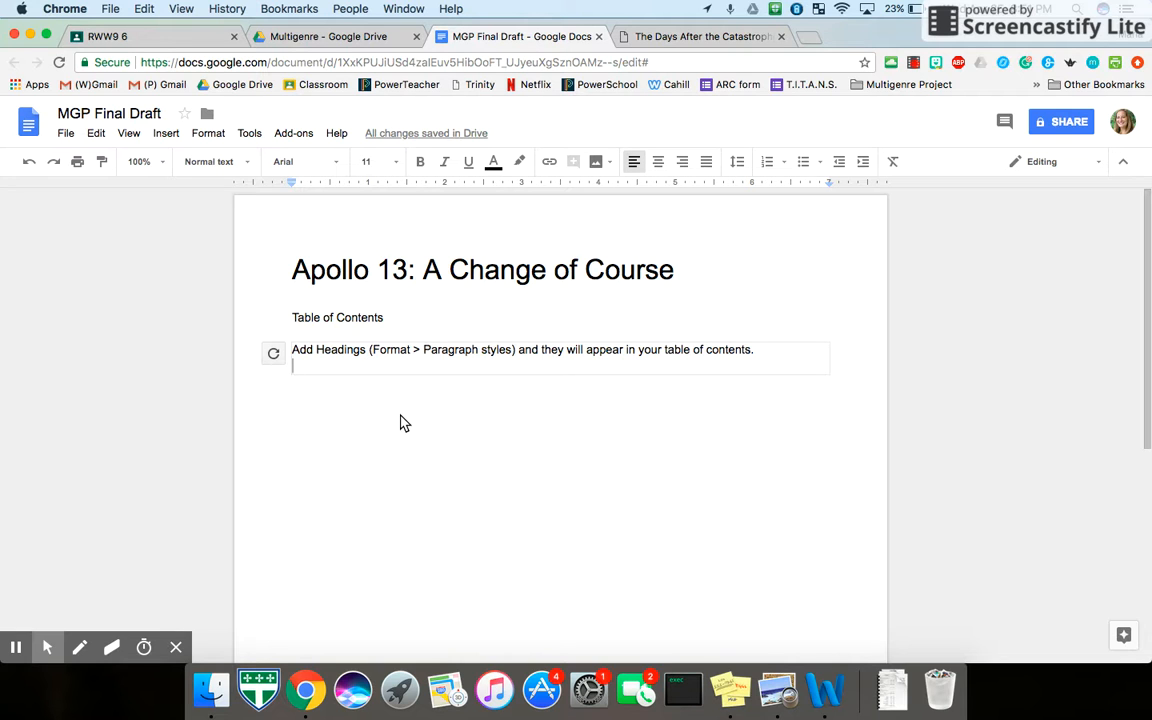
- Add a "Dear Reader" heading in the Heading 1 style below the table of contents
{"action": "key", "text": "Return"}
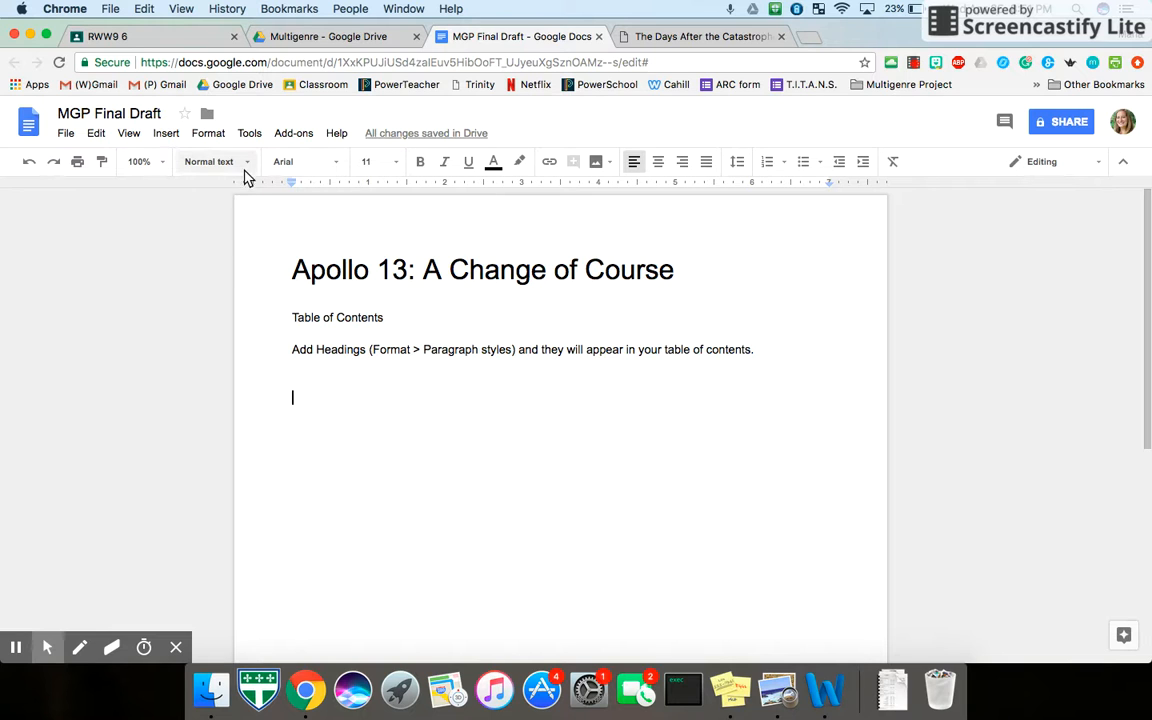
{"action": "left_click", "coordinate": [249, 166]}
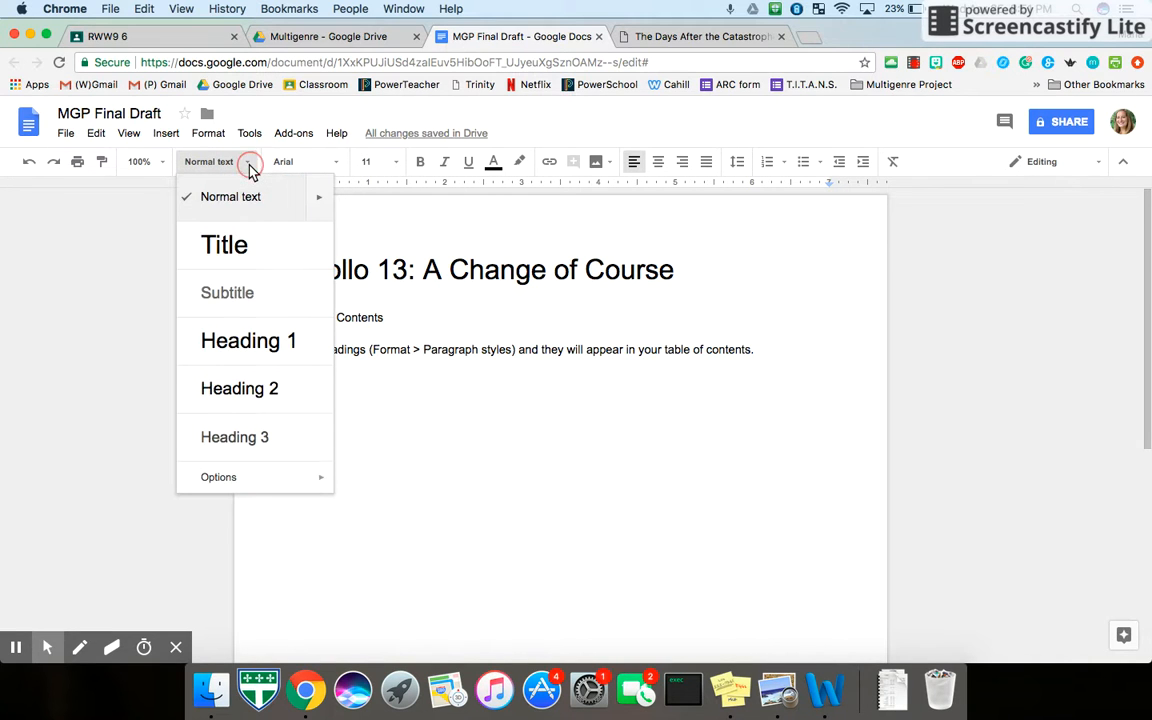
{"action": "left_click", "coordinate": [236, 343]}
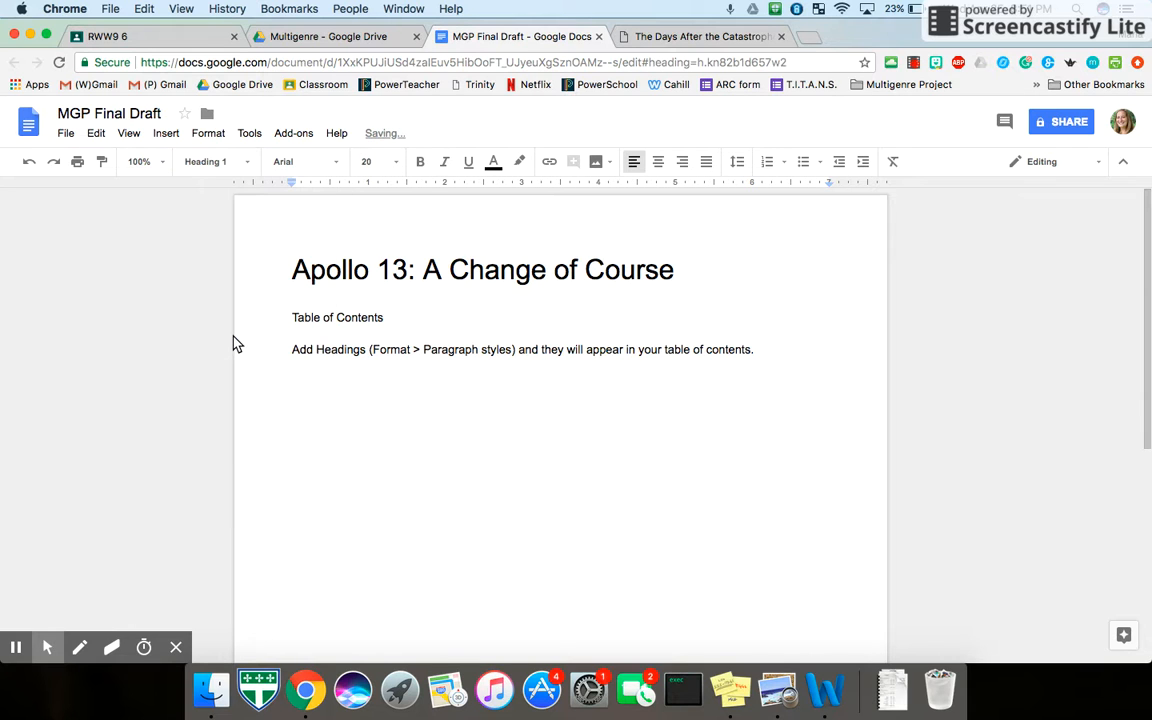
{"action": "type", "text": "Dear Reader"}
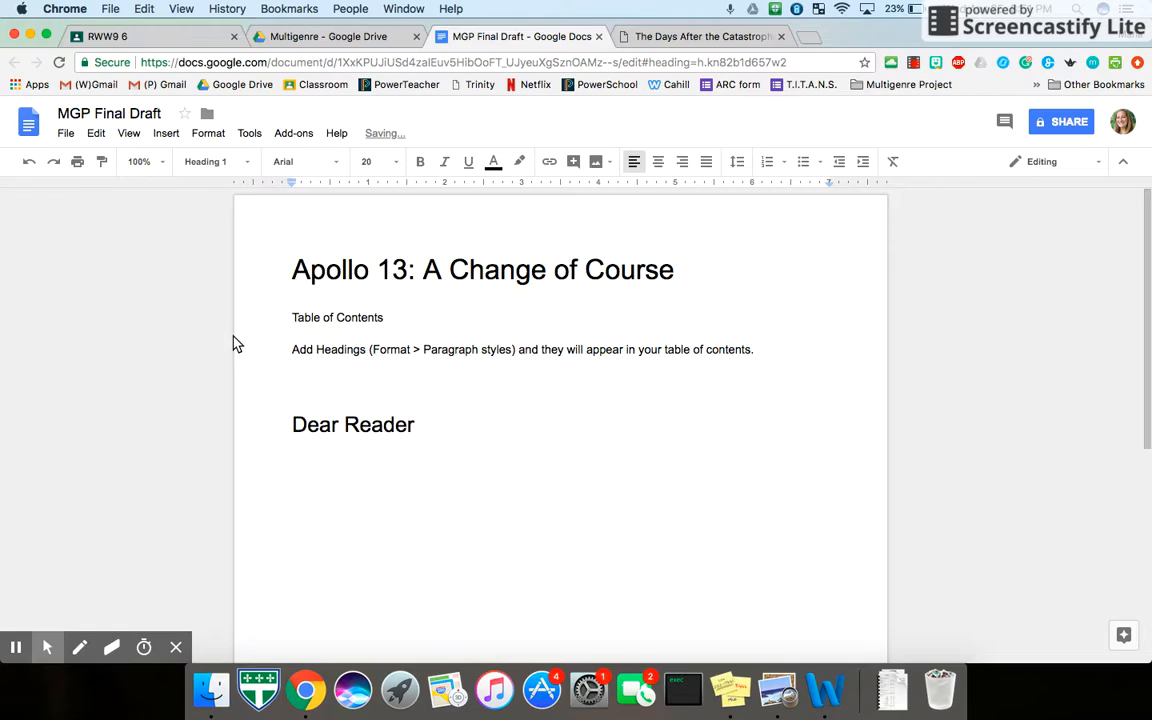
{"action": "key", "text": "Return"}
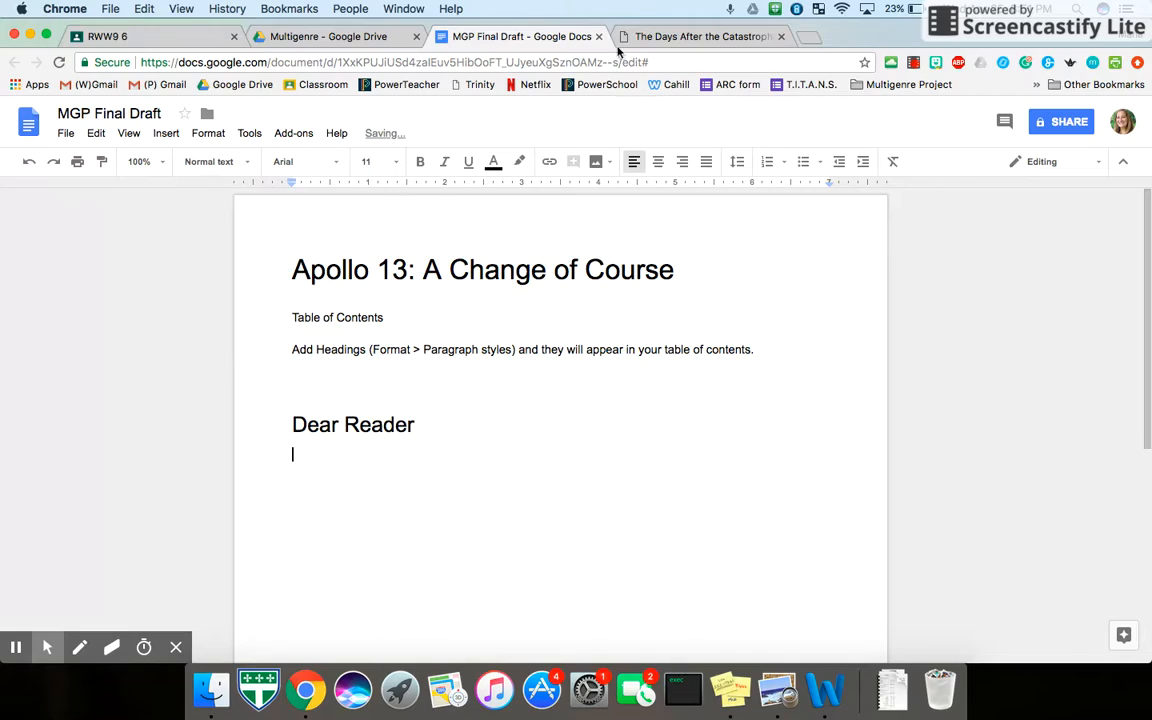
- Open the Dear Reader page from the Apollo 13 website's table of contents and copy the whole letter, including its salutation
{"action": "left_click", "coordinate": [700, 38]}
{"action": "left_click", "coordinate": [176, 335]}
{"action": "scroll", "coordinate": [176, 335], "scroll_direction": "up", "scroll_amount": 10}
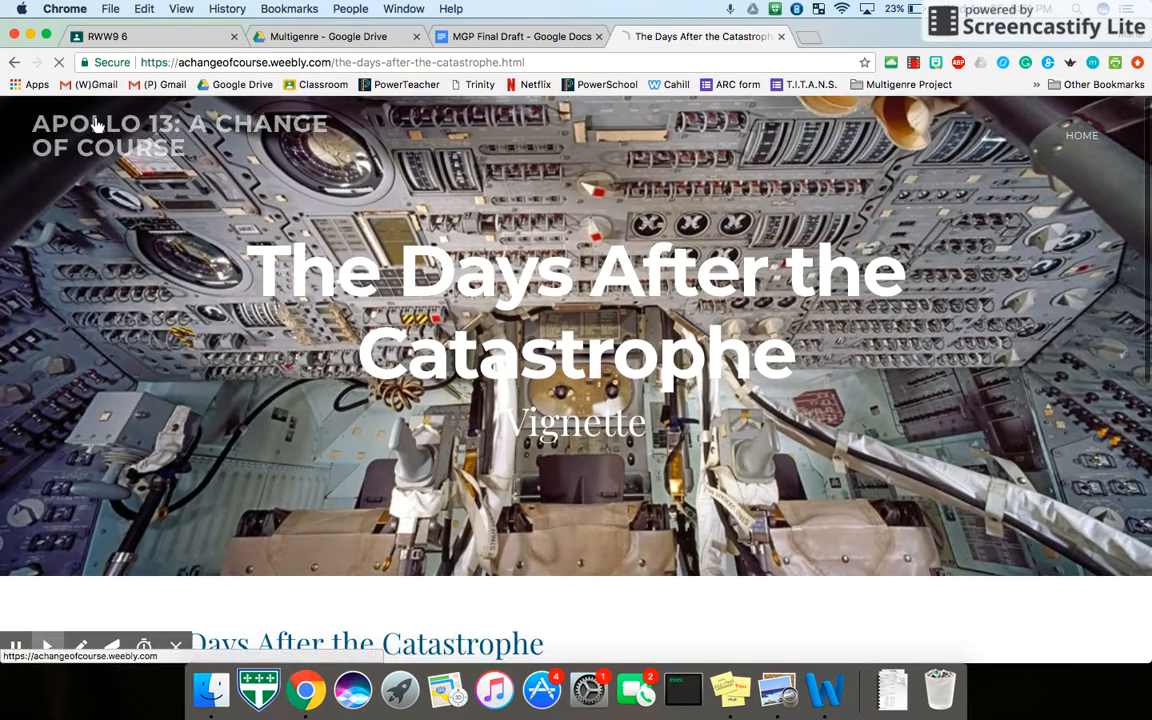
{"action": "left_click", "coordinate": [96, 124]}
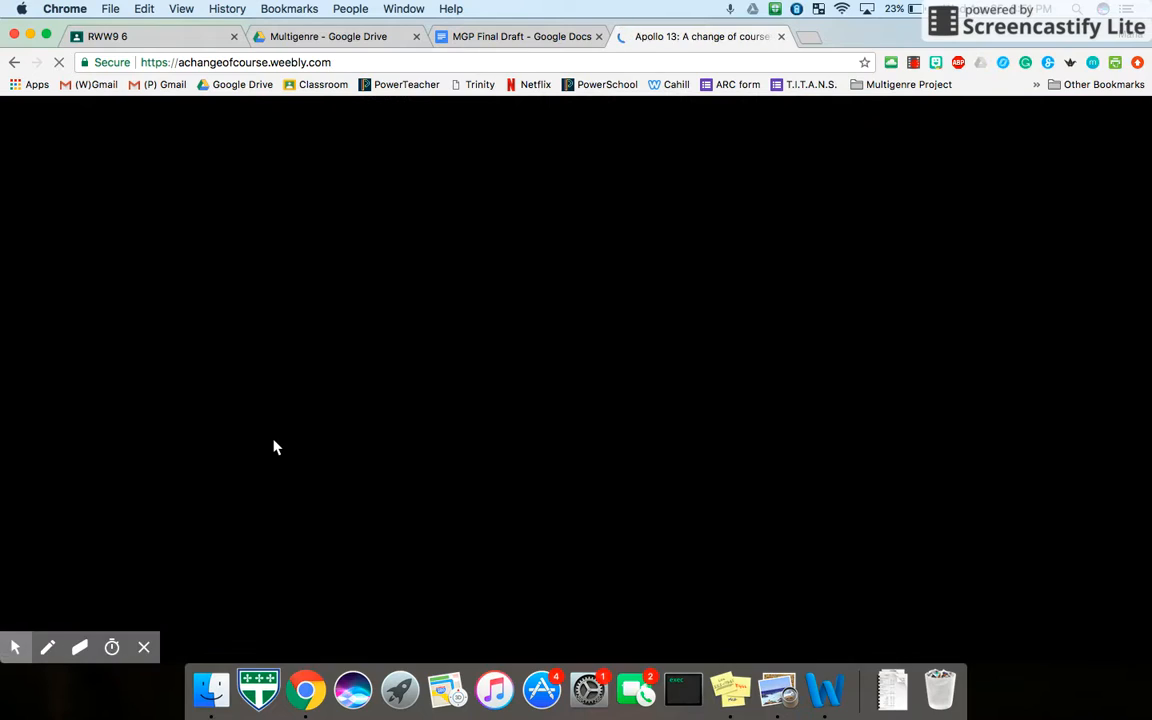
{"action": "scroll", "coordinate": [276, 446], "scroll_direction": "down", "scroll_amount": 10}
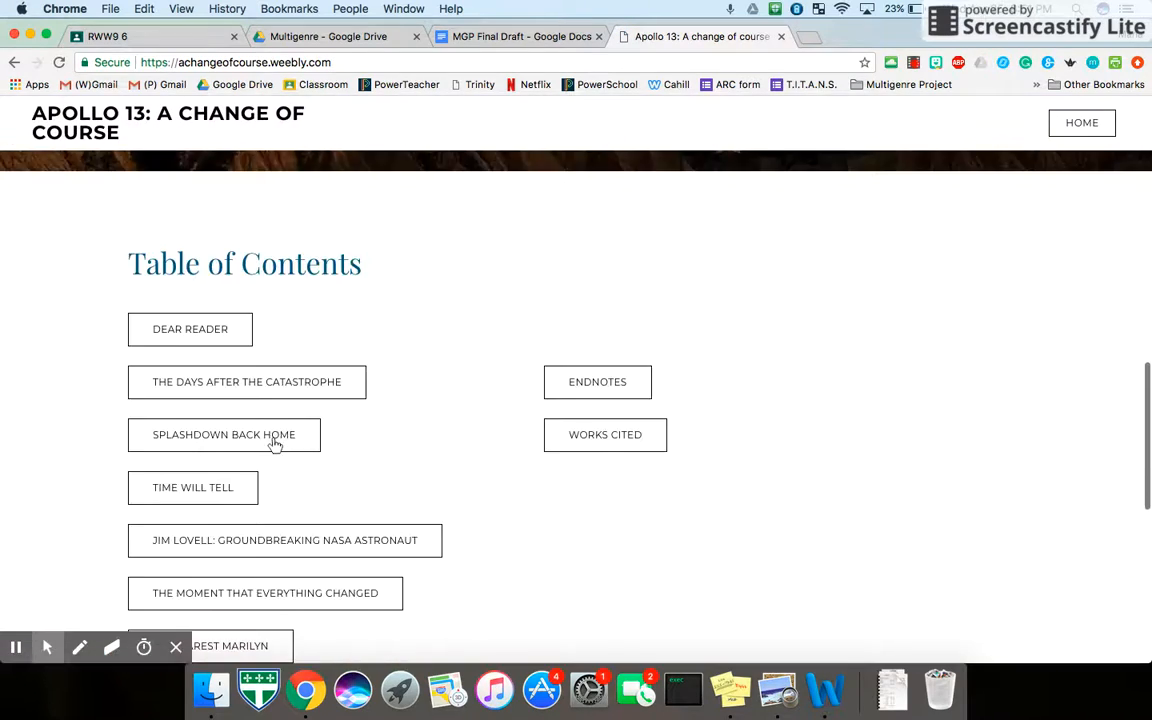
{"action": "left_click", "coordinate": [155, 326]}
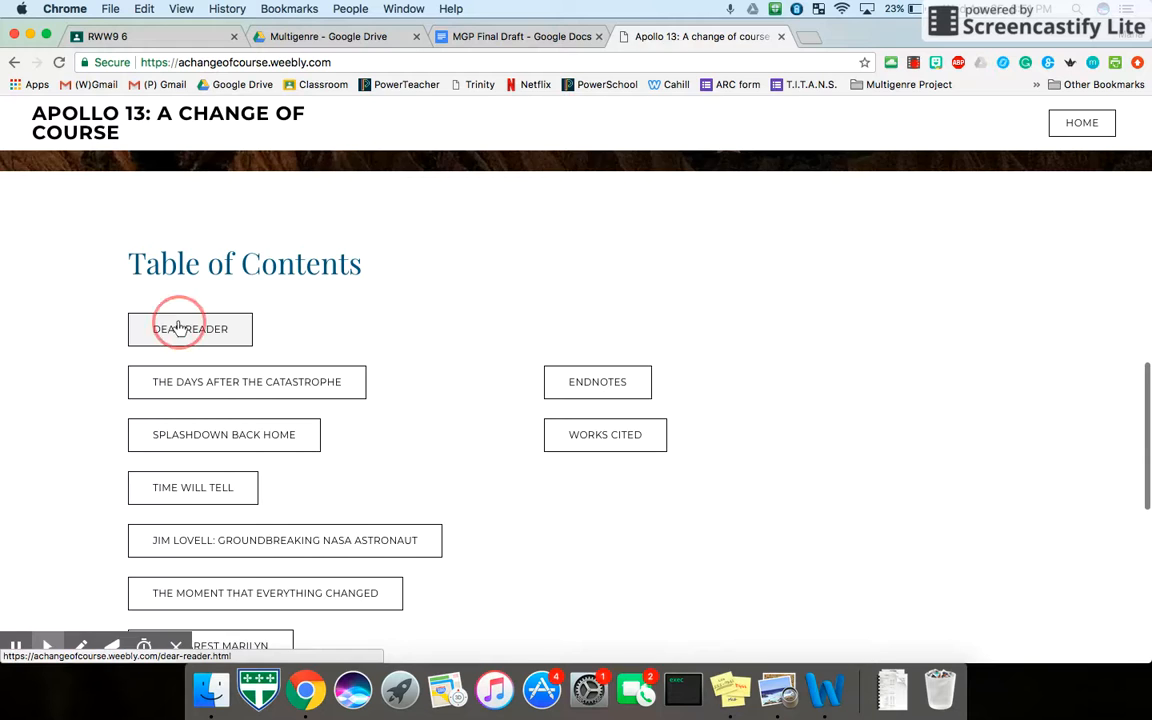
{"action": "scroll", "coordinate": [418, 428], "scroll_direction": "down", "scroll_amount": 5}
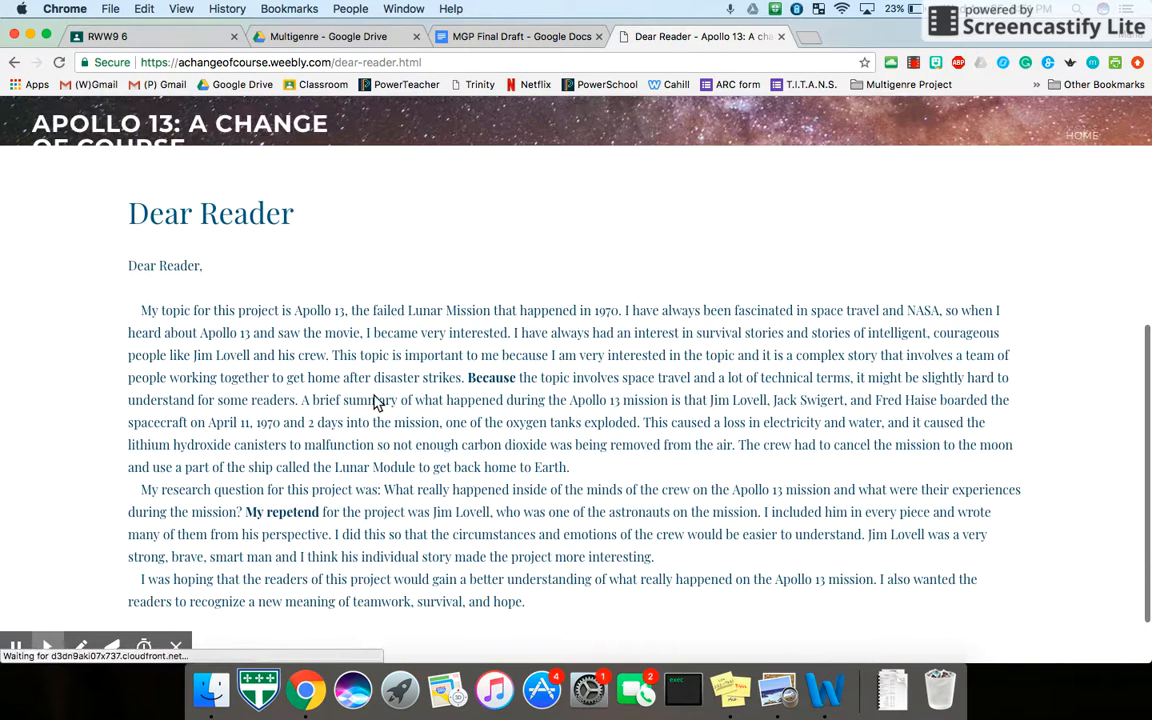
{"action": "left_click_drag", "start_coordinate": [130, 266], "coordinate": [556, 612]}
{"action": "key", "text": "ctrl+c"}
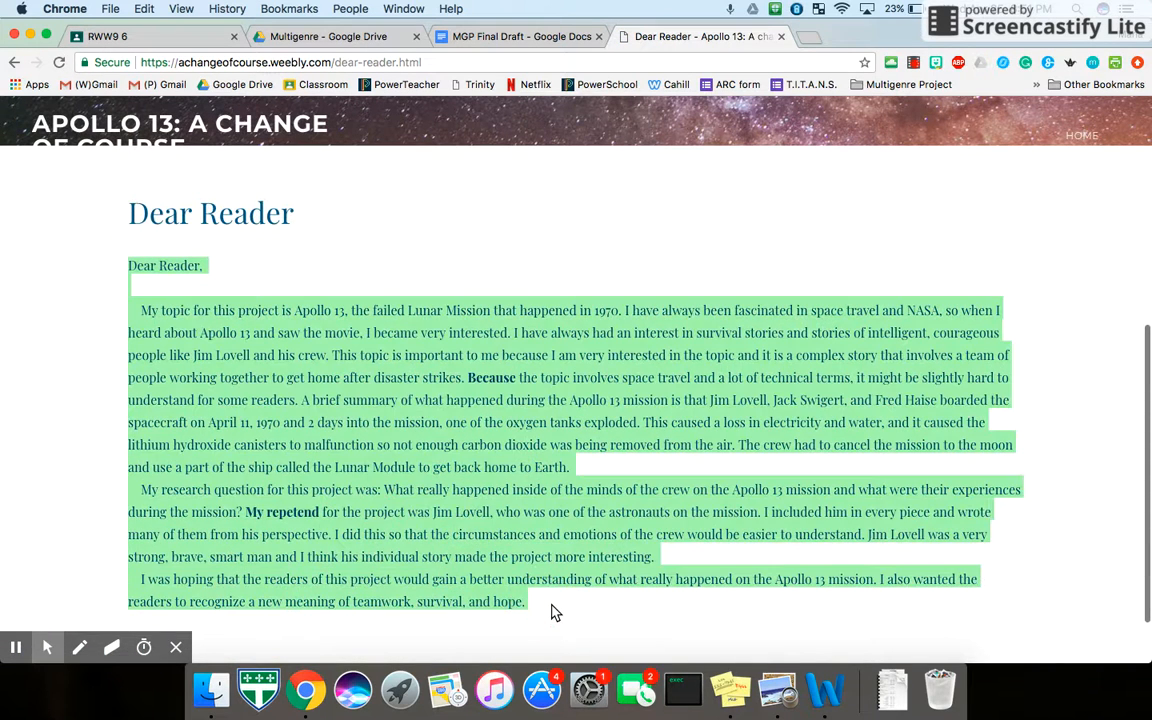
- Switch to the MGP Final Draft document and paste the copied letter under the Dear Reader heading
{"action": "left_click", "coordinate": [455, 36]}
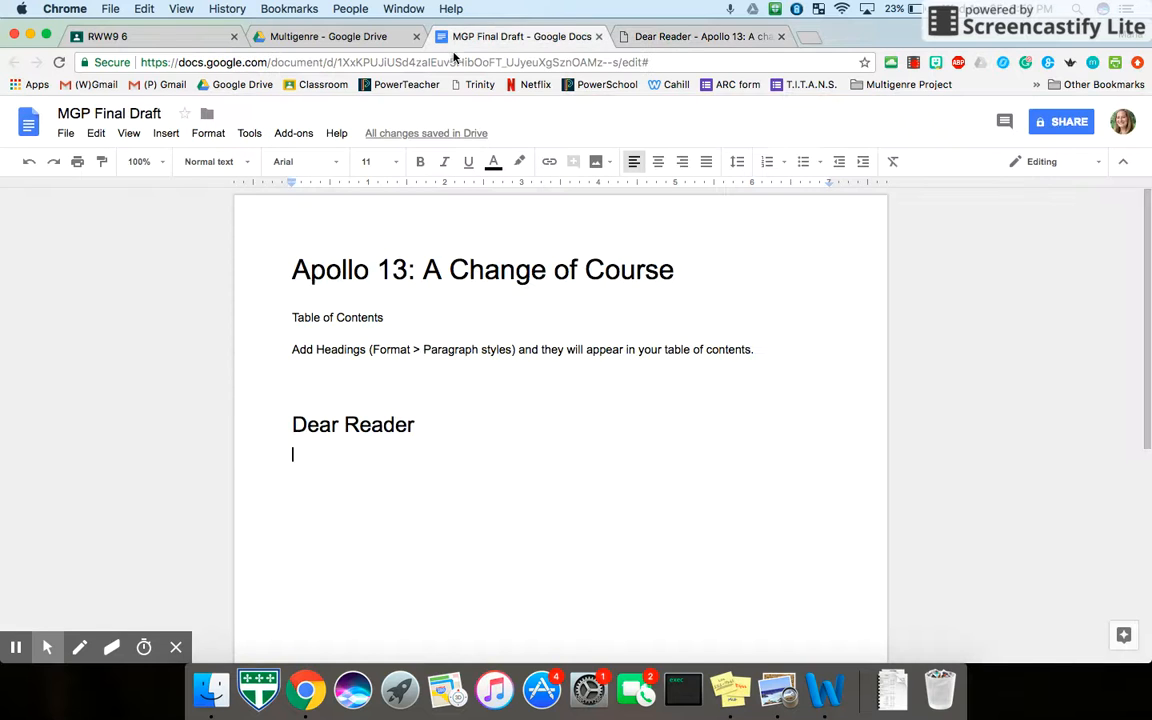
{"action": "right_click", "coordinate": [301, 455]}
{"action": "left_click", "coordinate": [375, 316]}
- Update the table of contents to include the Dear Reader heading
{"action": "scroll", "coordinate": [430, 401], "scroll_direction": "up", "scroll_amount": 3}
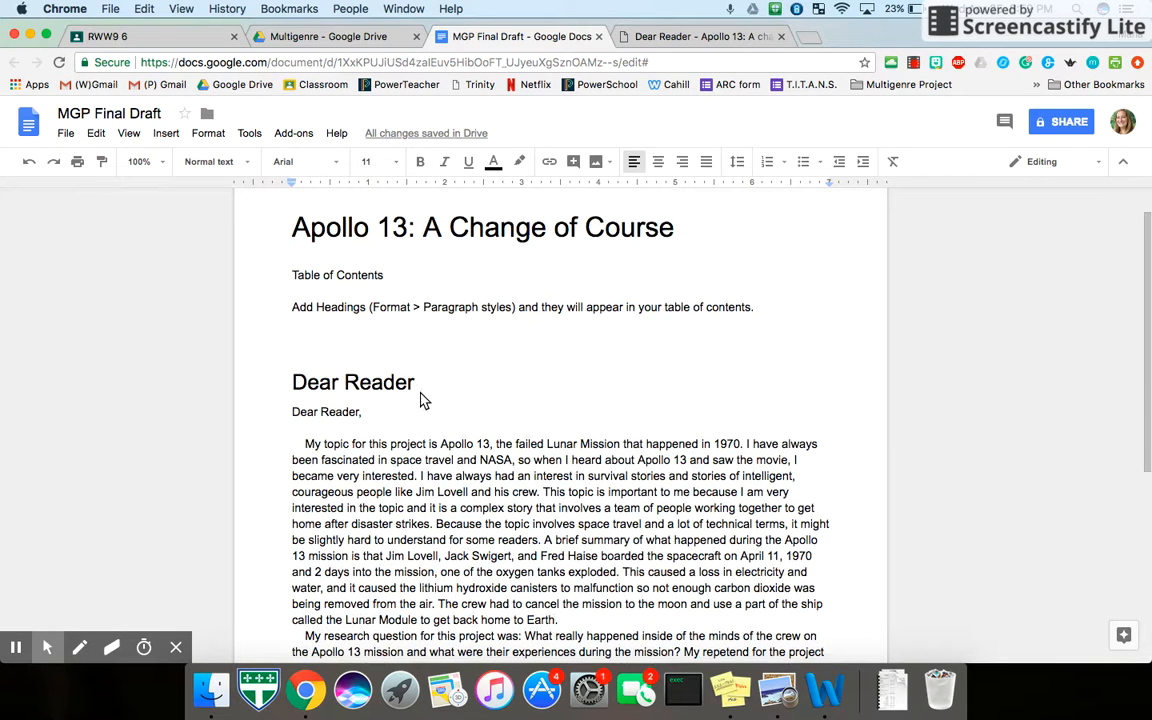
{"action": "left_click", "coordinate": [301, 314]}
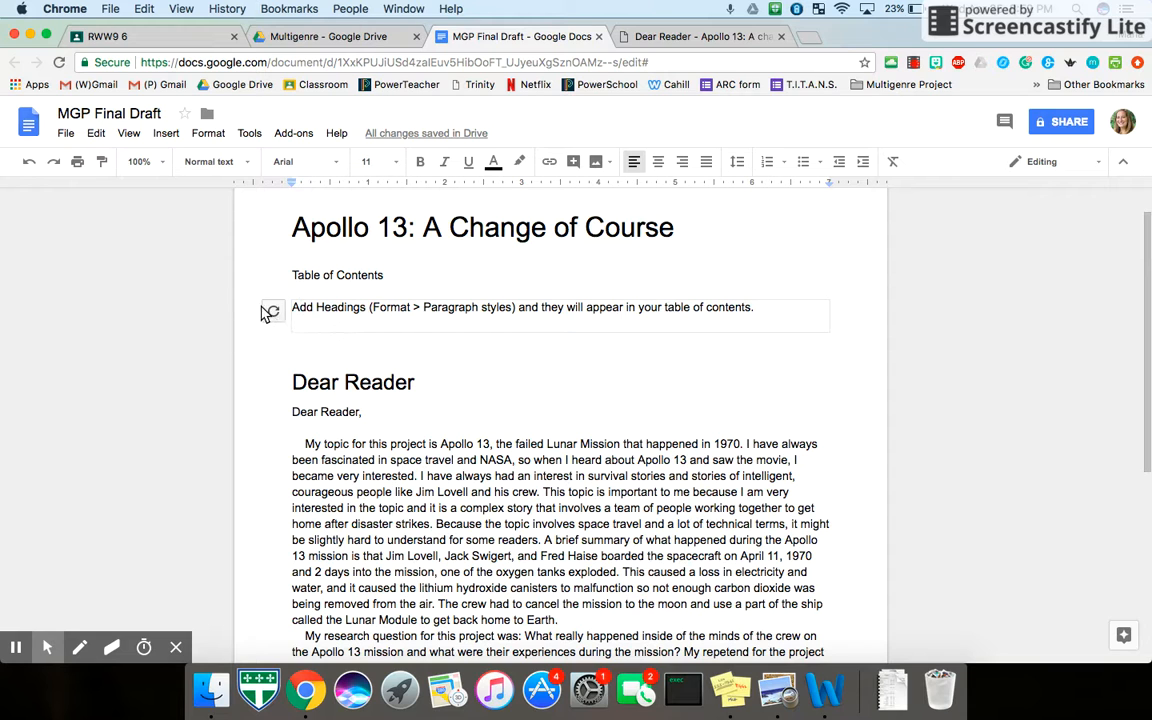
{"action": "left_click", "coordinate": [275, 312]}
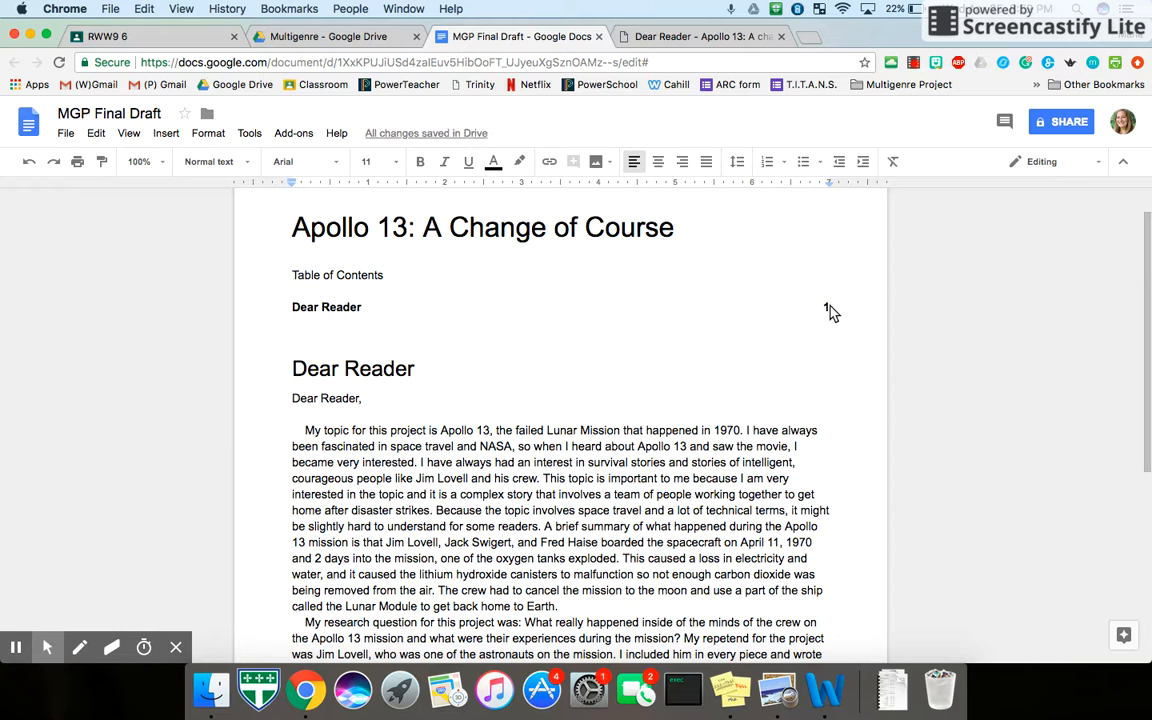
- Start a new line below the last paragraph of the Dear Reader letter
{"action": "scroll", "coordinate": [380, 481], "scroll_direction": "down", "scroll_amount": 5}
{"action": "left_click", "coordinate": [527, 451]}
{"action": "key", "text": "Return"}
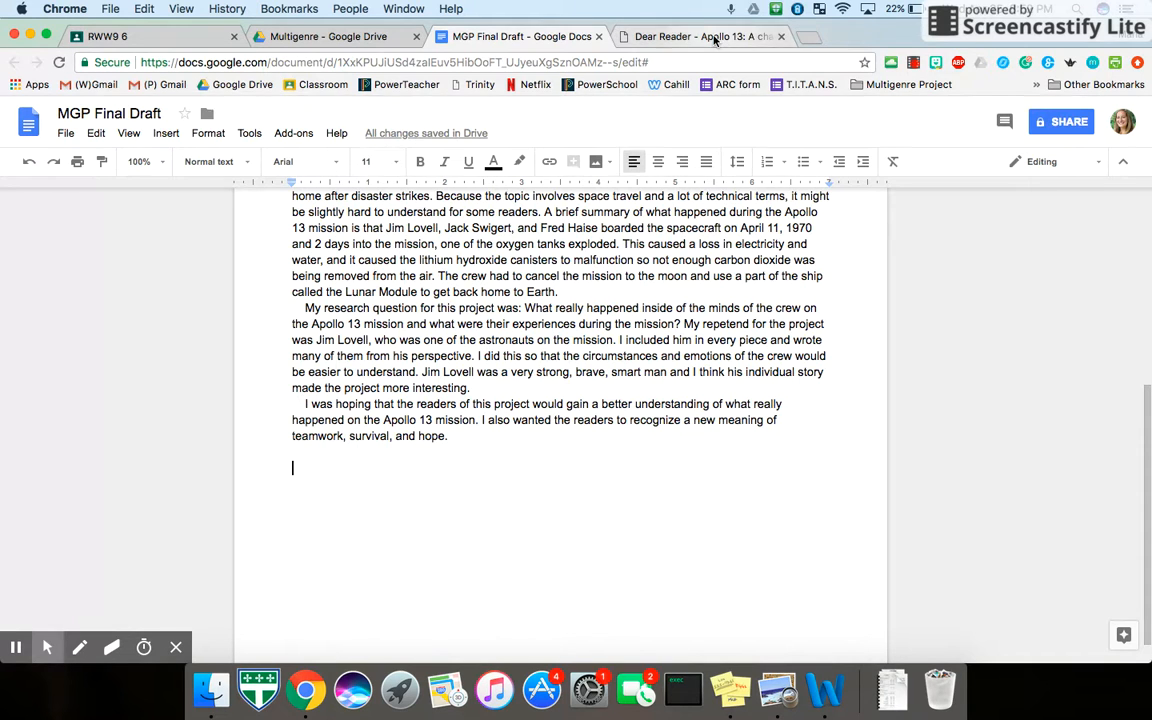
- Copy the body text of The Days After the Catastrophe from the Apollo 13 website and return to the MGP Final Draft document
{"action": "left_click", "coordinate": [646, 37]}
{"action": "left_click", "coordinate": [191, 304]}
{"action": "scroll", "coordinate": [191, 304], "scroll_direction": "up", "scroll_amount": 5}
{"action": "left_click", "coordinate": [104, 142]}
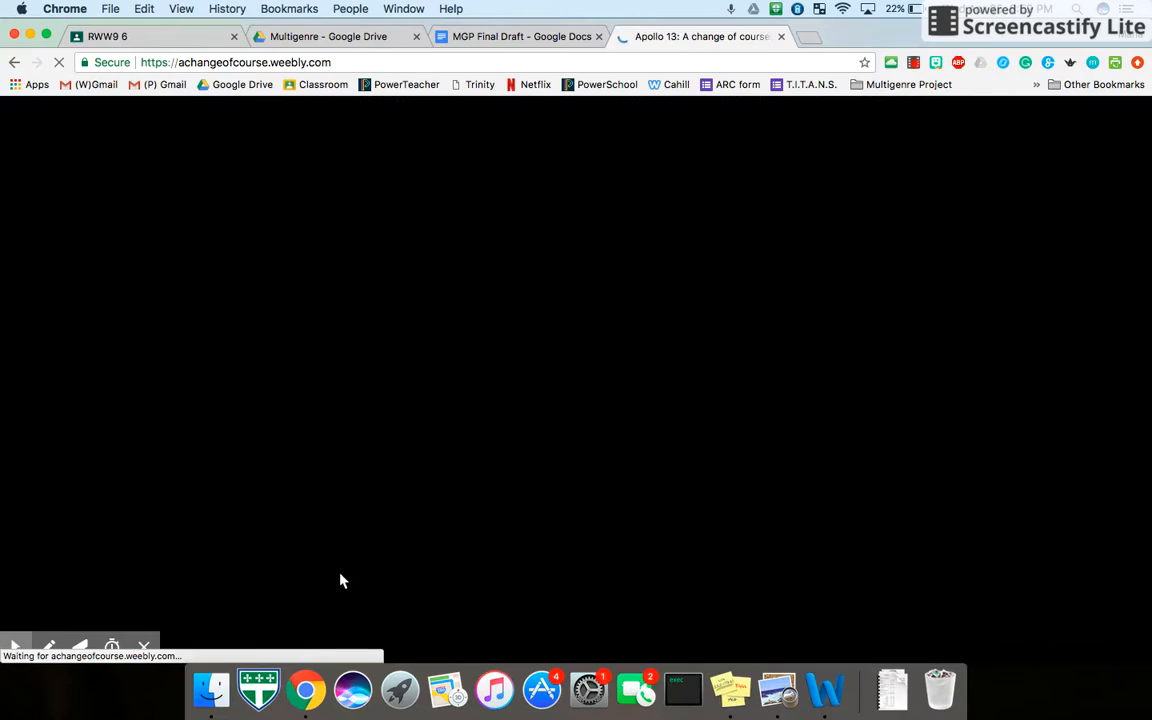
{"action": "scroll", "coordinate": [447, 477], "scroll_direction": "down", "scroll_amount": 10}
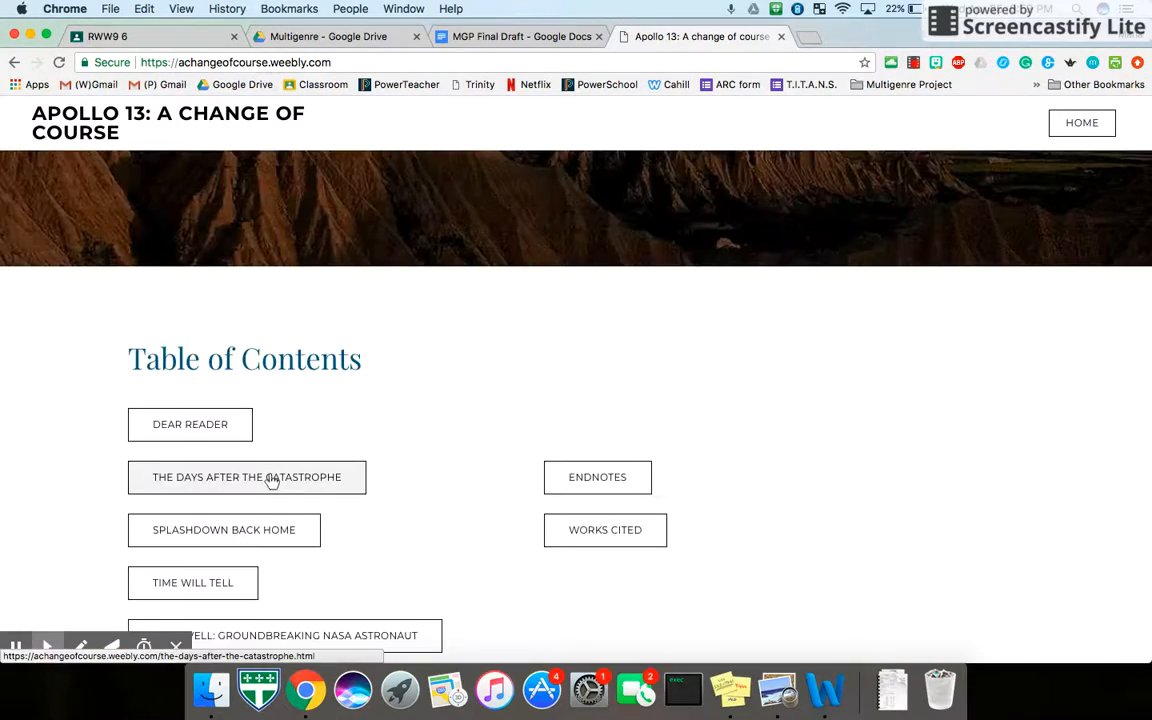
{"action": "left_click", "coordinate": [287, 478]}
{"action": "scroll", "coordinate": [287, 483], "scroll_direction": "down", "scroll_amount": 3}
{"action": "scroll", "coordinate": [287, 483], "scroll_direction": "down", "scroll_amount": 5}
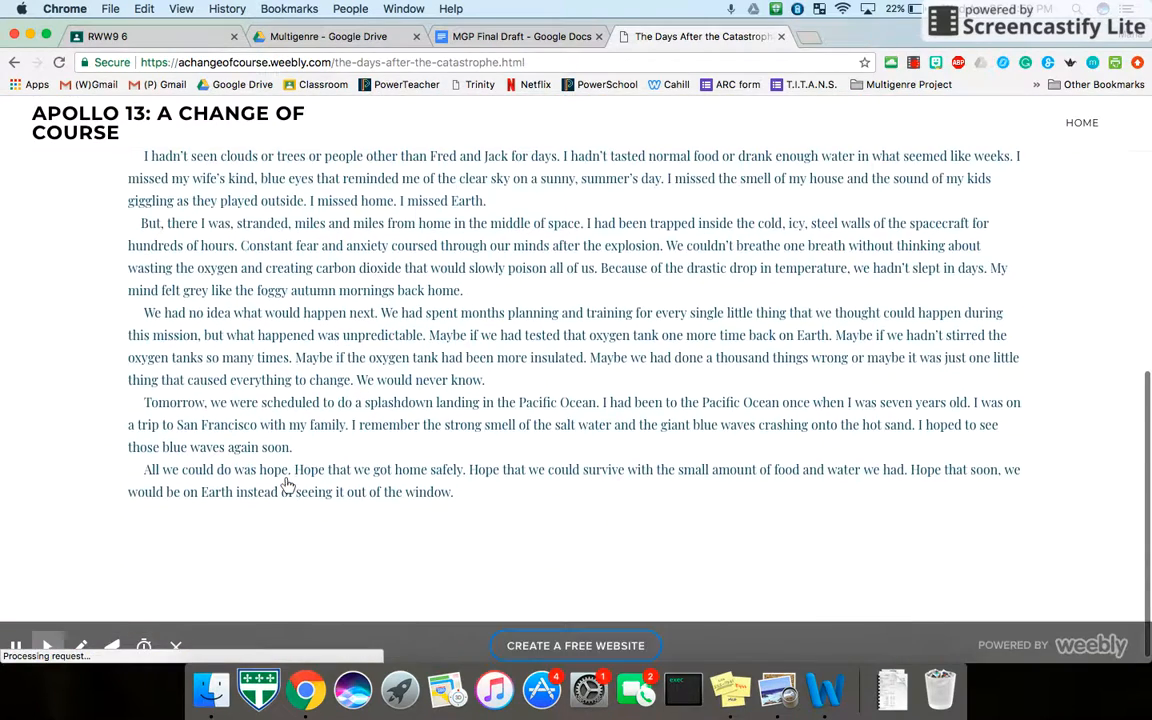
{"action": "scroll", "coordinate": [287, 485], "scroll_direction": "up", "scroll_amount": 2}
{"action": "left_click_drag", "start_coordinate": [142, 210], "coordinate": [476, 566]}
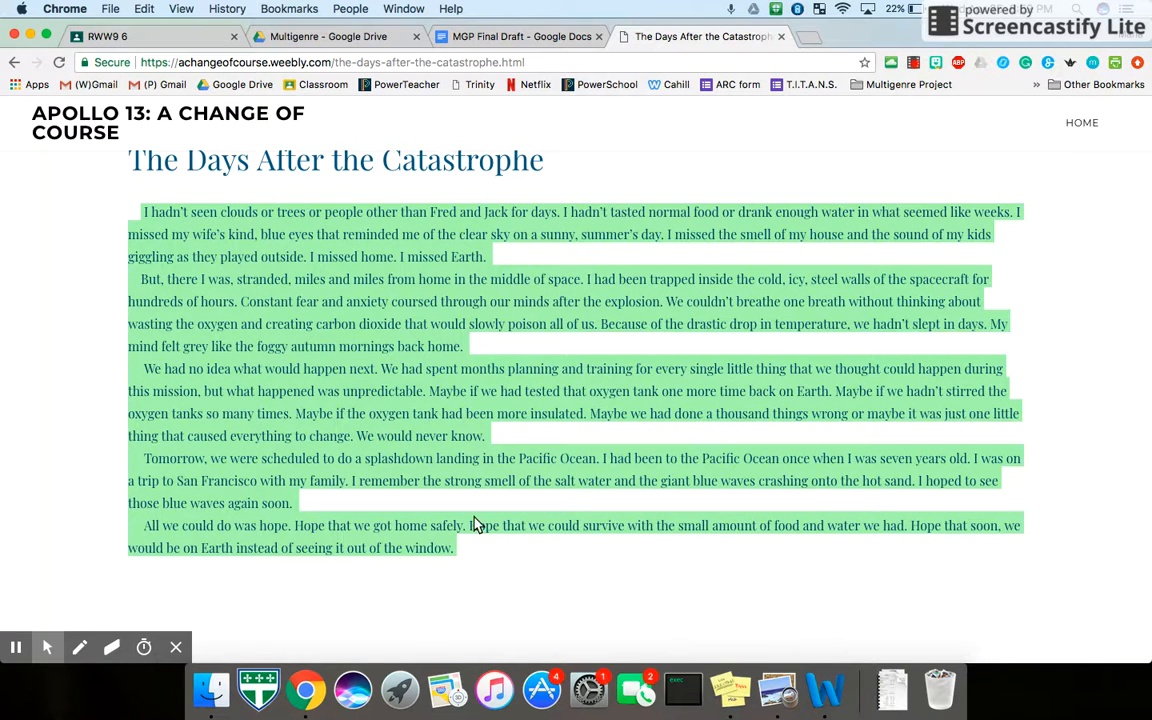
{"action": "left_click", "coordinate": [489, 36]}
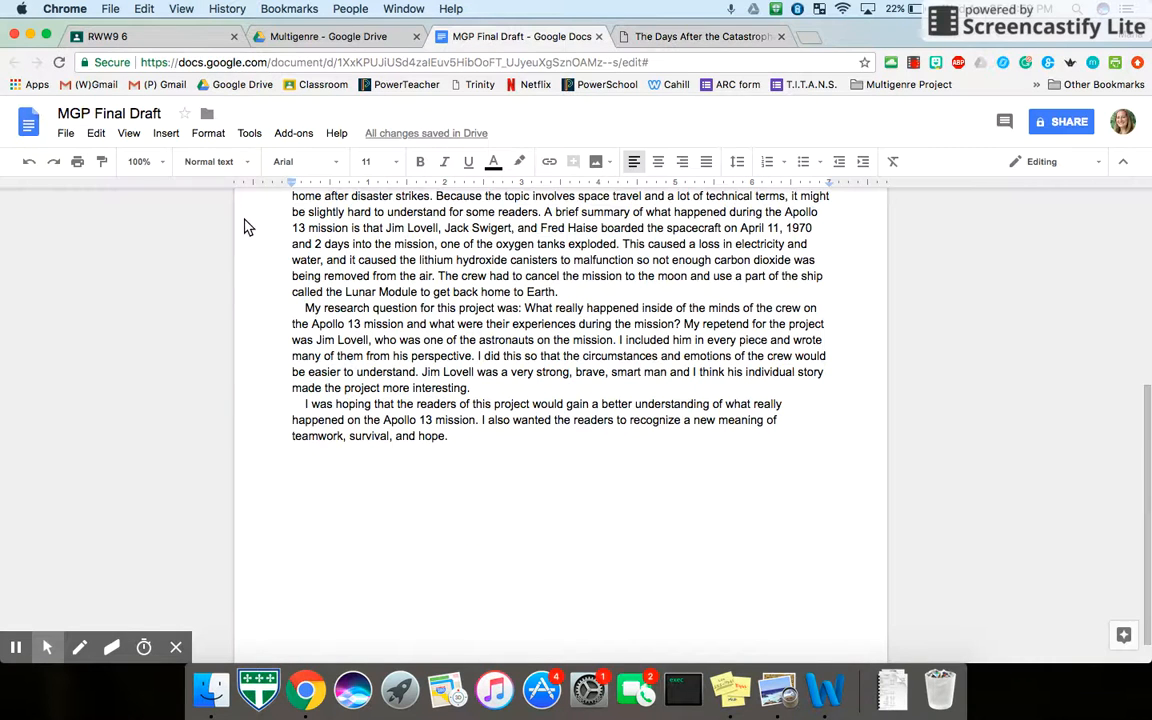
- Add the Heading 1 line "The Days After the Catastrophe (Vignette)" below the Dear Reader letter
{"action": "left_click", "coordinate": [226, 164]}
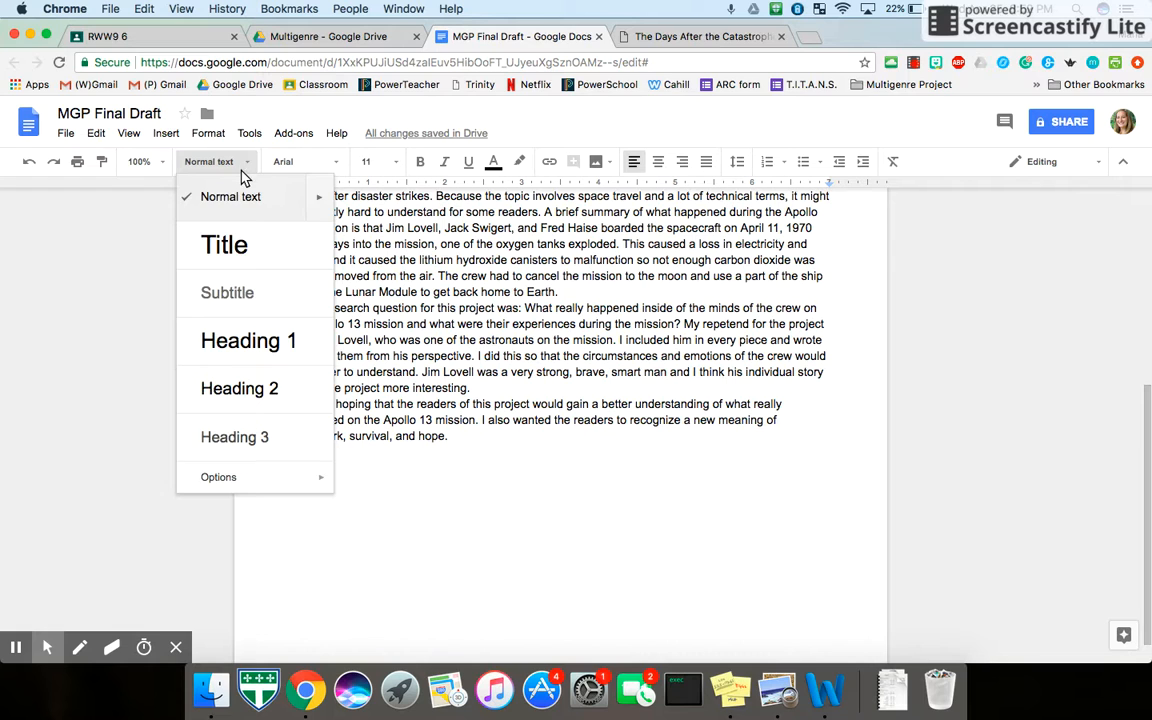
{"action": "left_click", "coordinate": [248, 340]}
{"action": "type", "text": "The"}
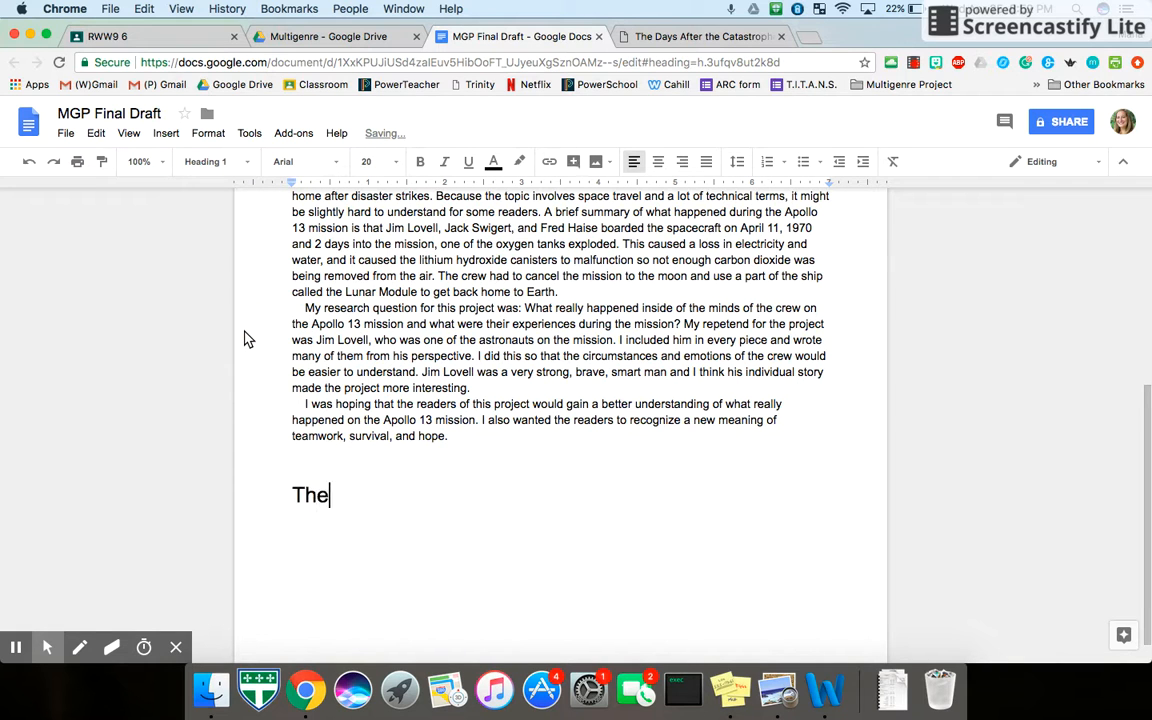
{"action": "type", "text": " Days Aft"}
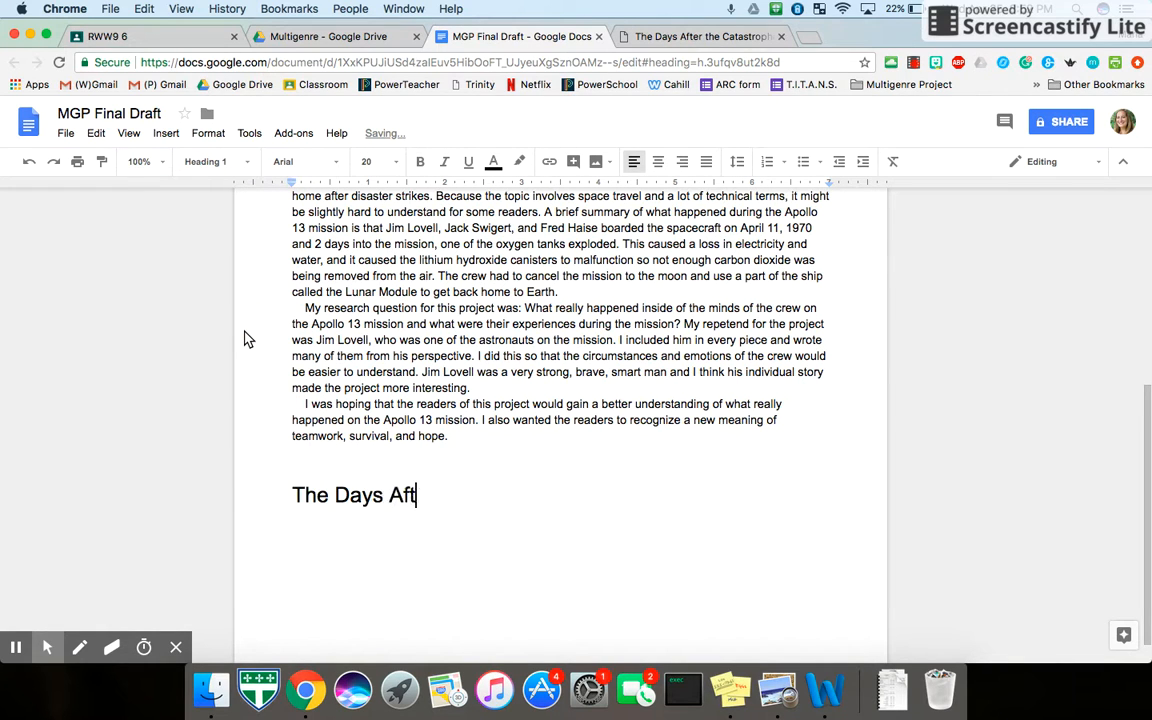
{"action": "type", "text": "er the Catasto"}
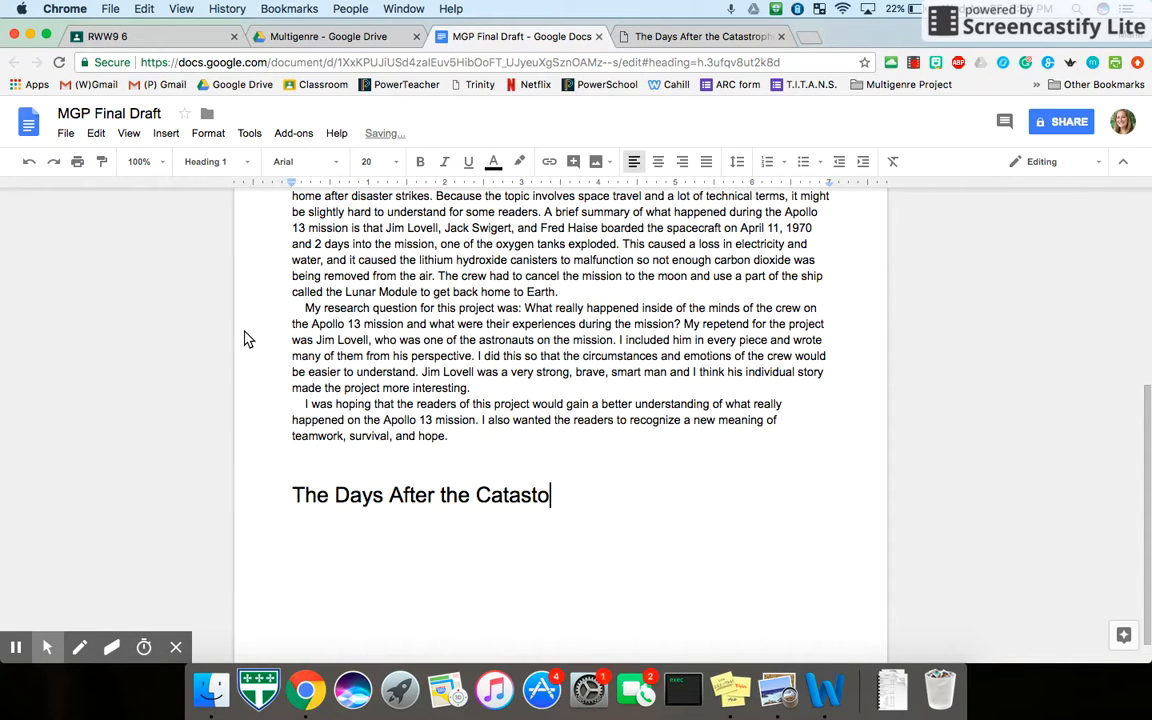
{"action": "key", "text": "BackSpace"}
{"action": "type", "text": "rp"}
{"action": "key", "text": "BackSpace"}
{"action": "type", "text": "ophe (Vignette)"}
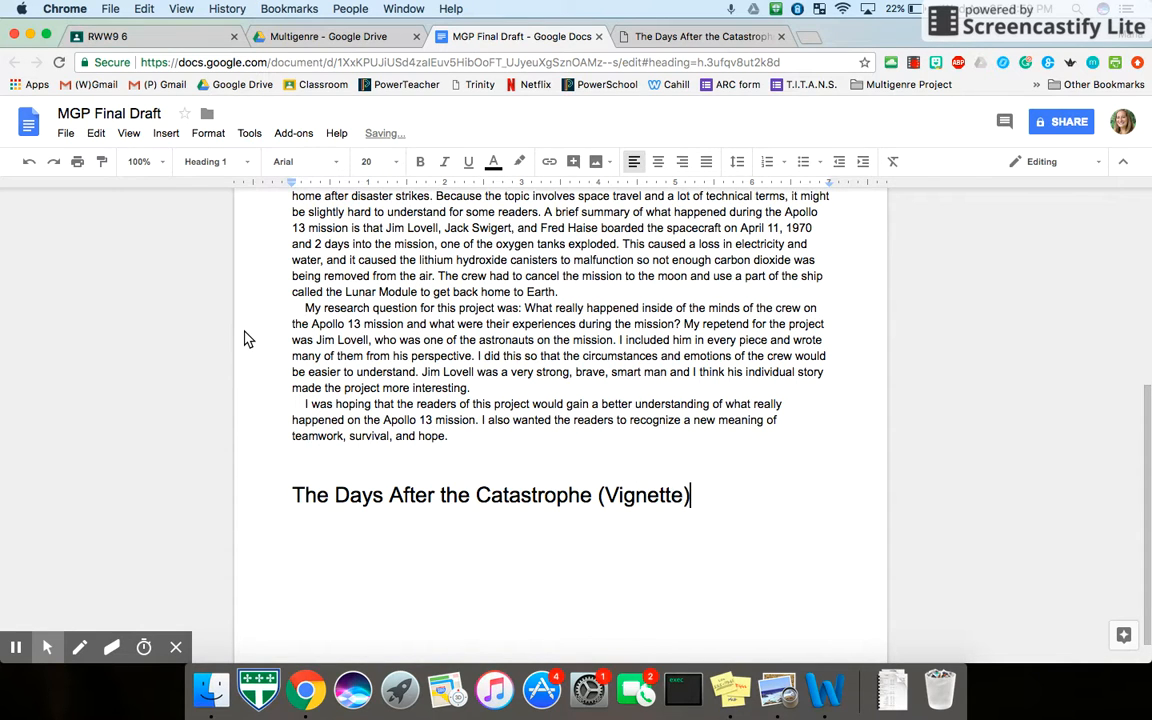
- Paste the copied vignette text without formatting on a new line under its heading
{"action": "key", "text": "Return"}
{"action": "right_click", "coordinate": [292, 525]}
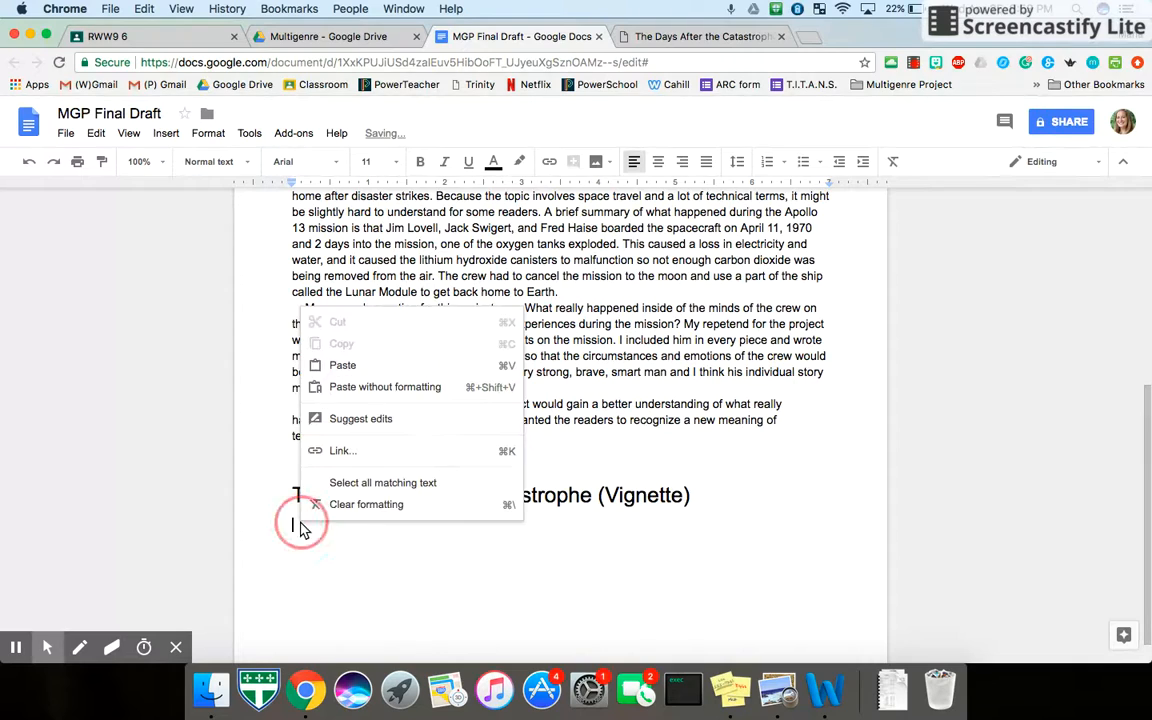
{"action": "left_click", "coordinate": [370, 388]}
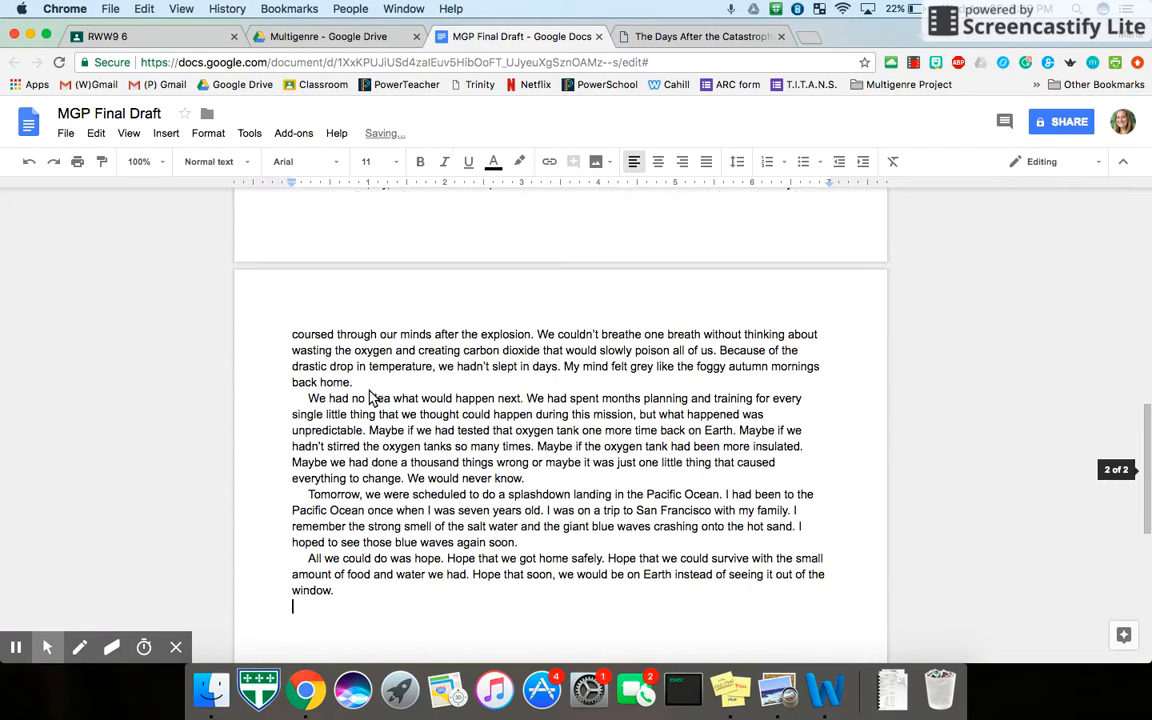
- Update the table of contents to include the heading The Days After the Catastrophe (Vignette)
{"action": "scroll", "coordinate": [370, 398], "scroll_direction": "up", "scroll_amount": 20}
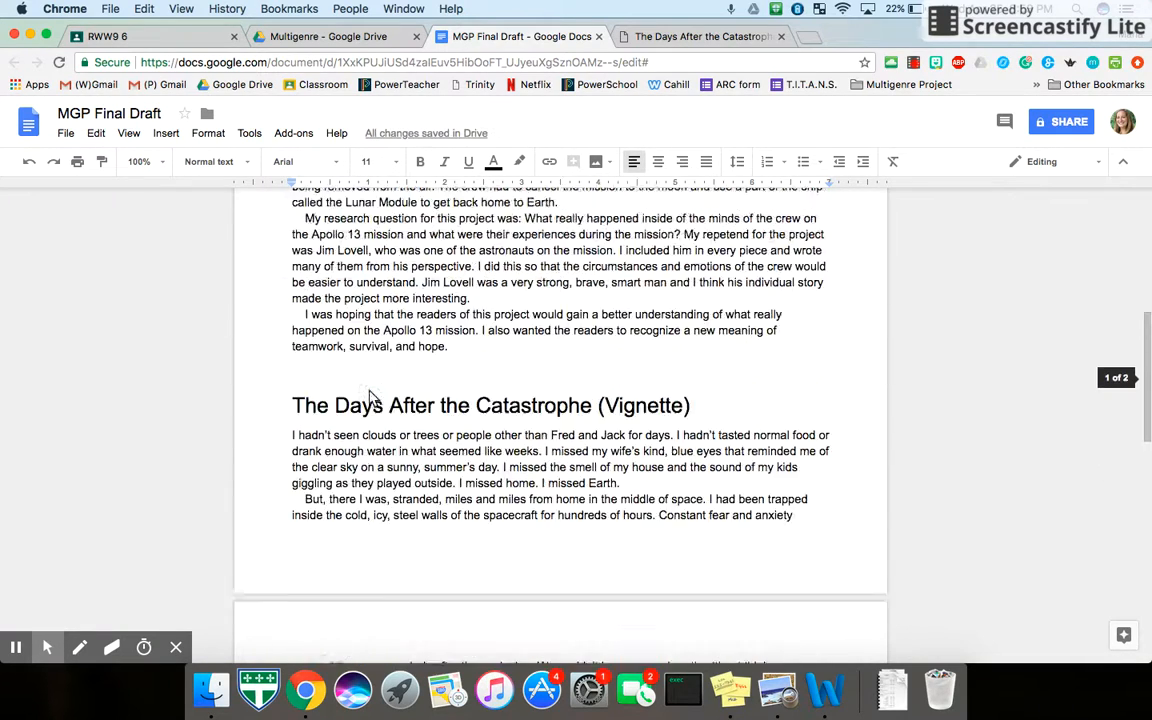
{"action": "left_click", "coordinate": [300, 350]}
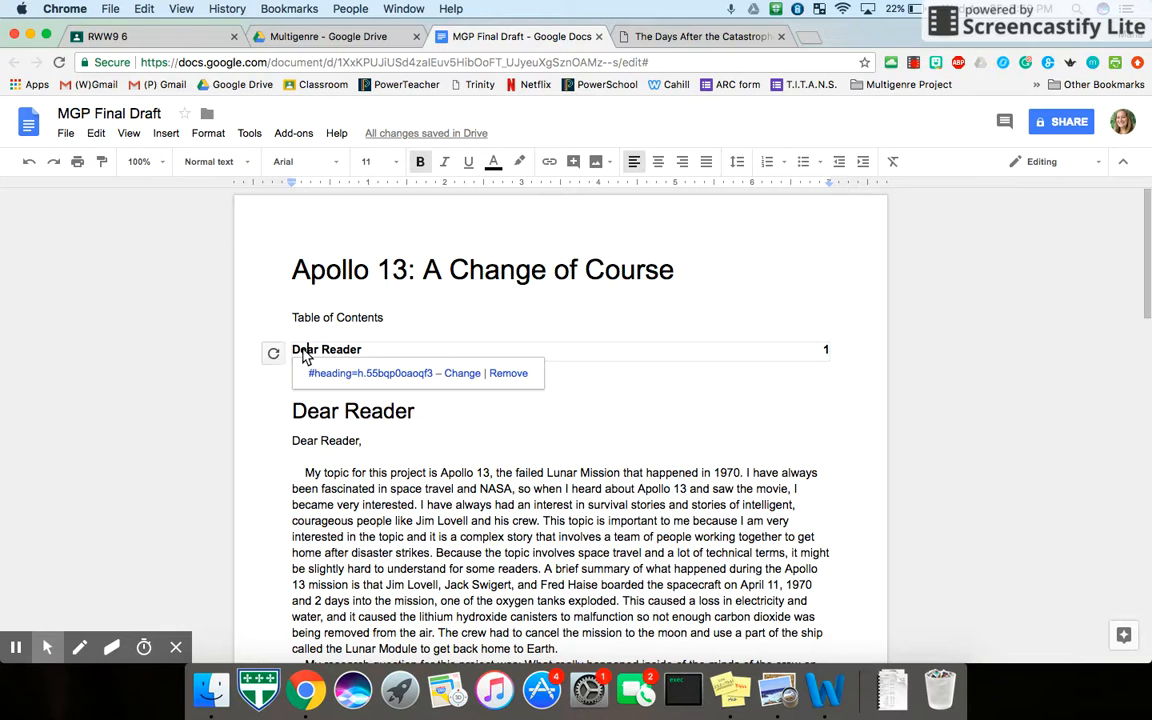
{"action": "left_click", "coordinate": [270, 354]}
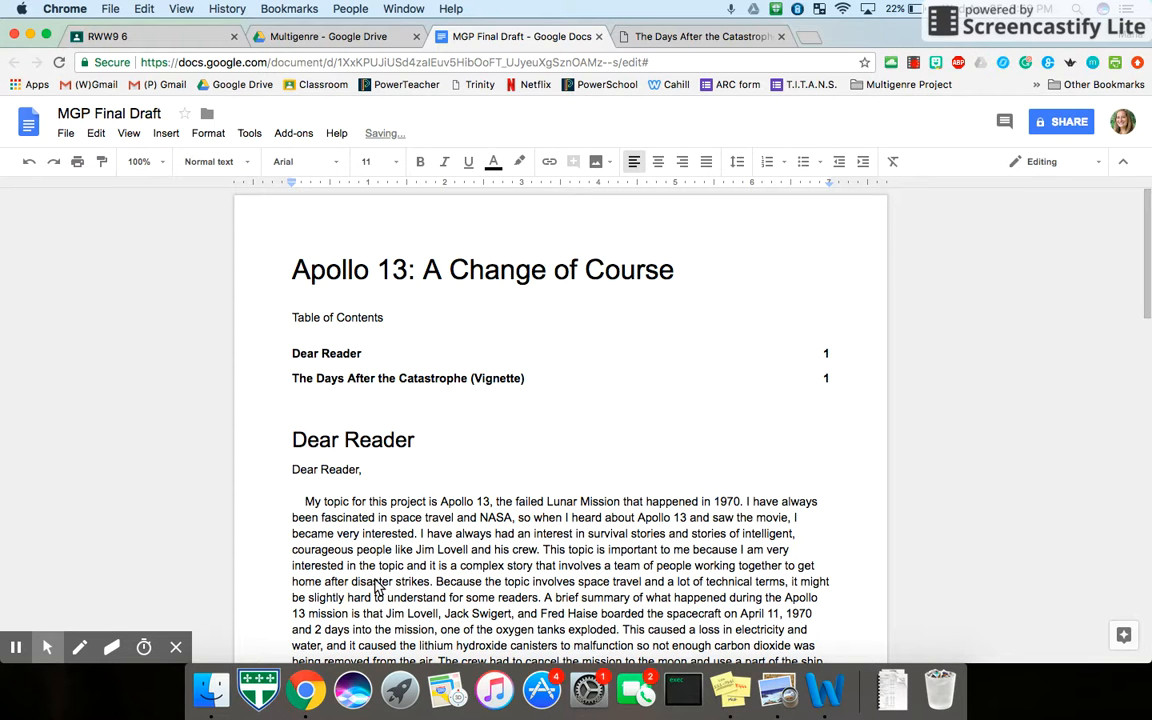
- Review the assembled document from the table of contents through the Dear Reader letter to the end of the vignette
{"action": "scroll", "coordinate": [410, 462], "scroll_direction": "down", "scroll_amount": 8}
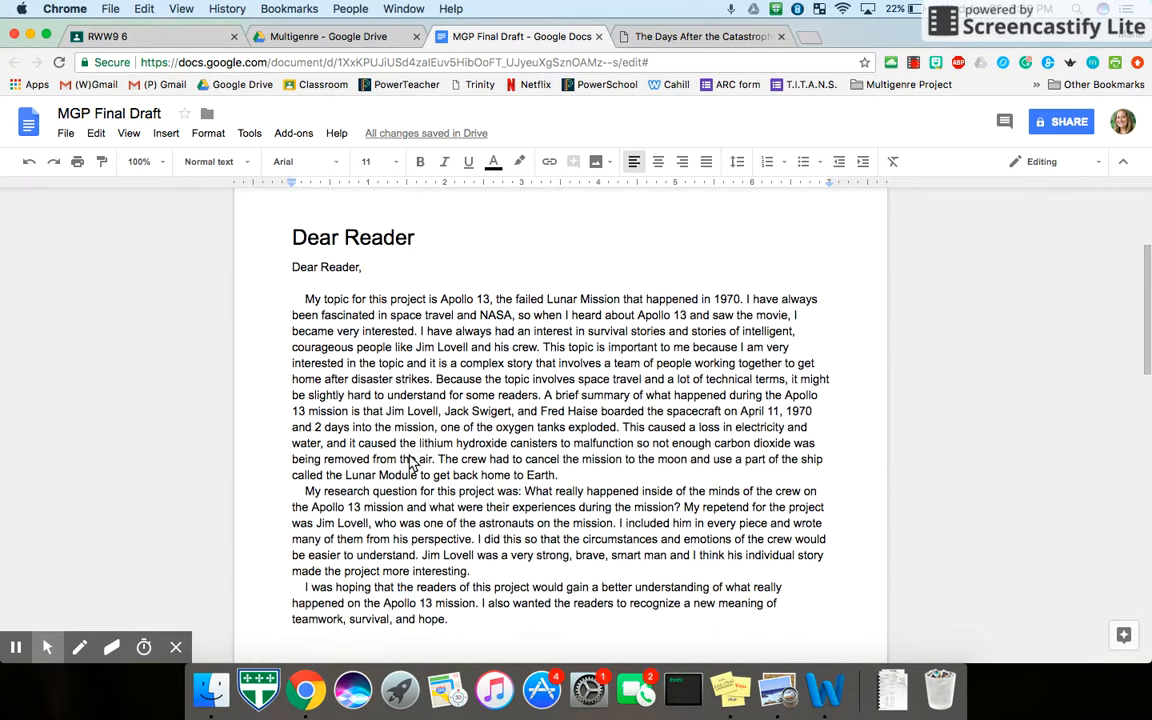
{"action": "scroll", "coordinate": [410, 462], "scroll_direction": "down", "scroll_amount": 3}
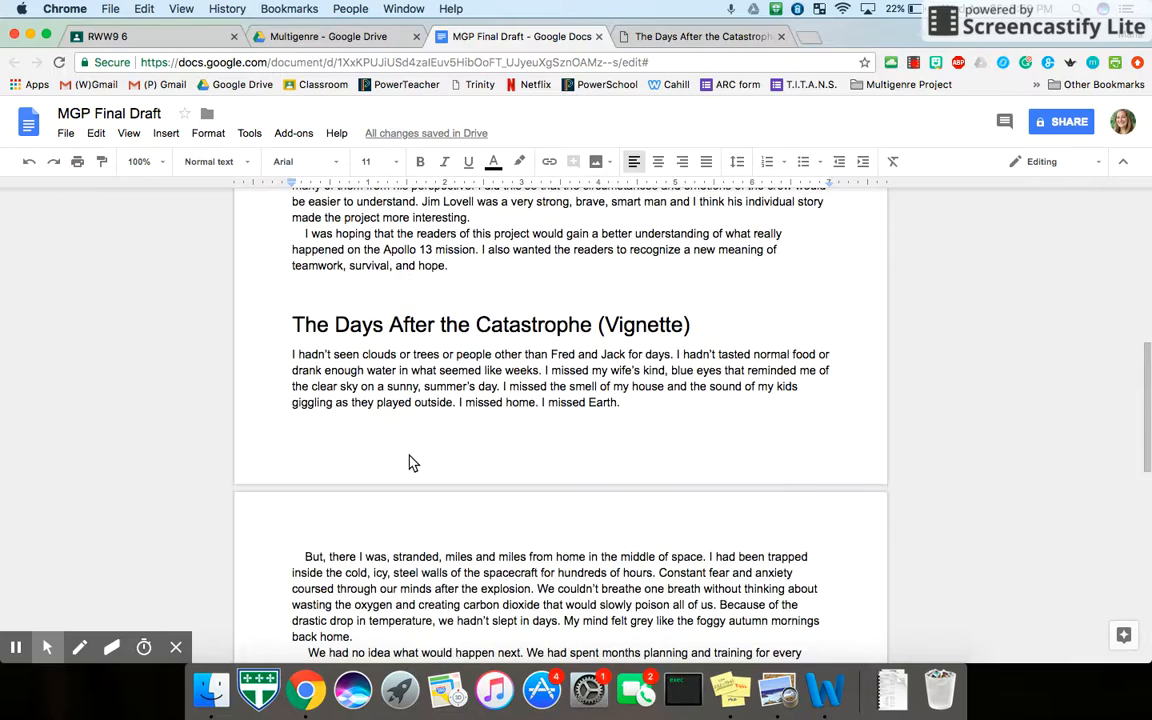
{"action": "scroll", "coordinate": [410, 462], "scroll_direction": "down", "scroll_amount": 5}
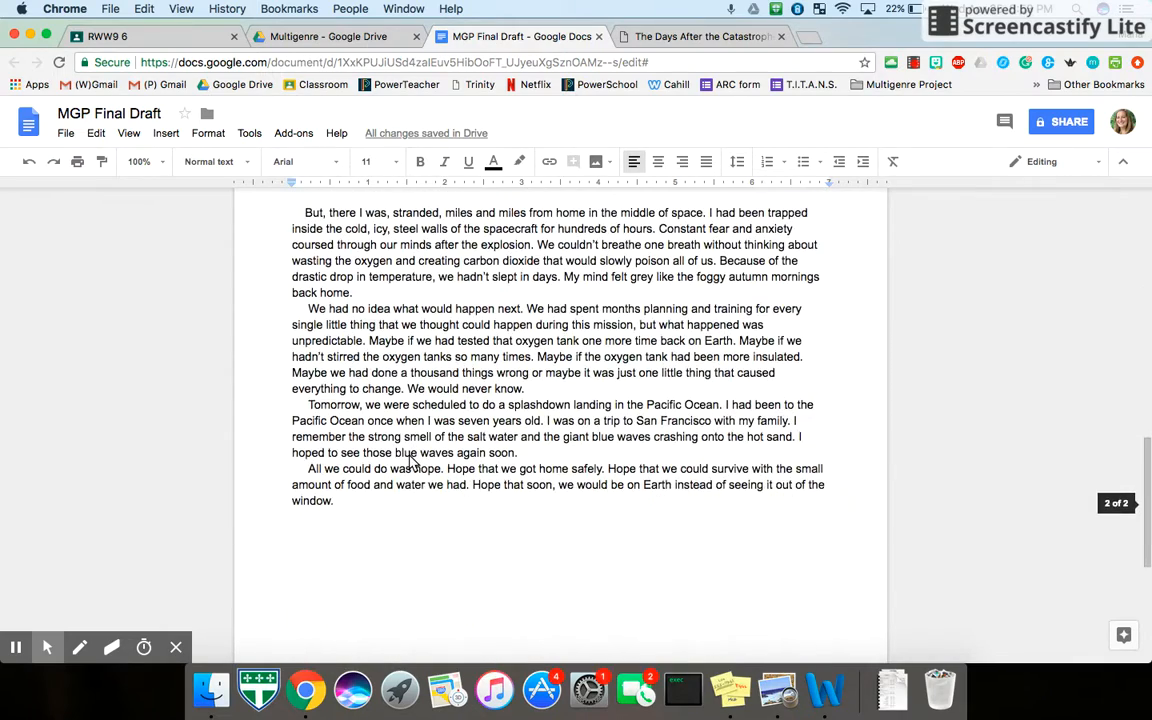
{"action": "scroll", "coordinate": [410, 462], "scroll_direction": "up", "scroll_amount": 15}
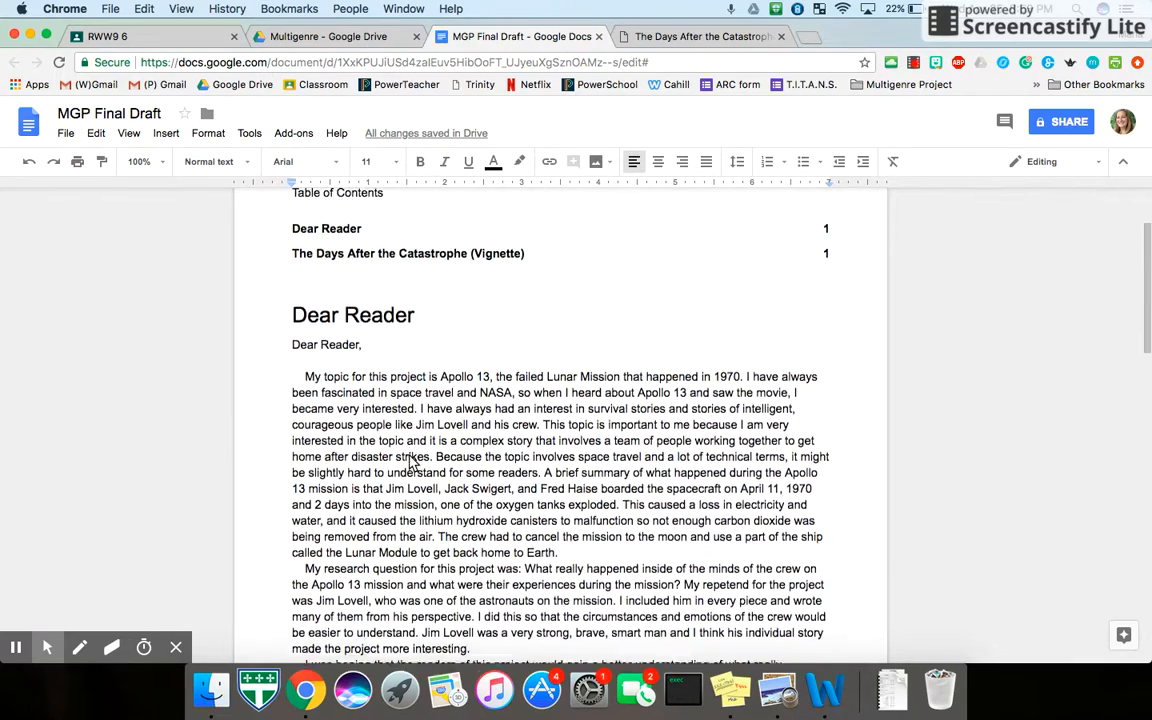
{"action": "scroll", "coordinate": [410, 462], "scroll_direction": "down", "scroll_amount": 2}
{"action": "scroll", "coordinate": [410, 462], "scroll_direction": "down", "scroll_amount": 15}
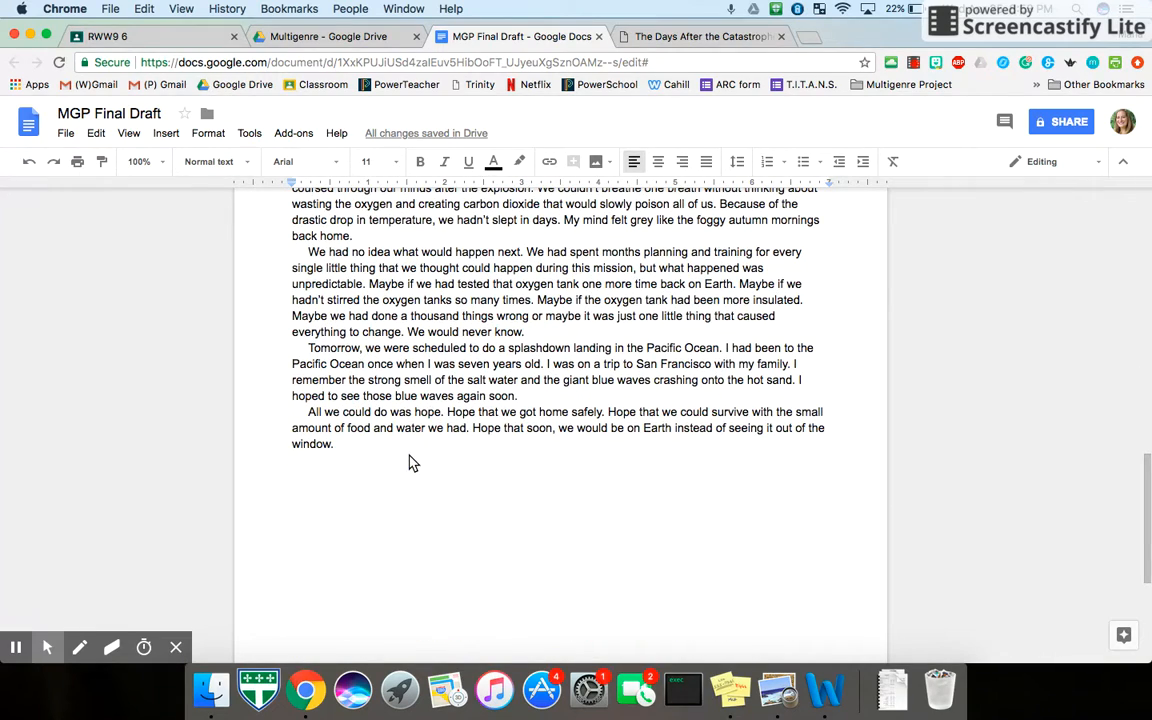
{"action": "scroll", "coordinate": [410, 462], "scroll_direction": "up", "scroll_amount": 18}
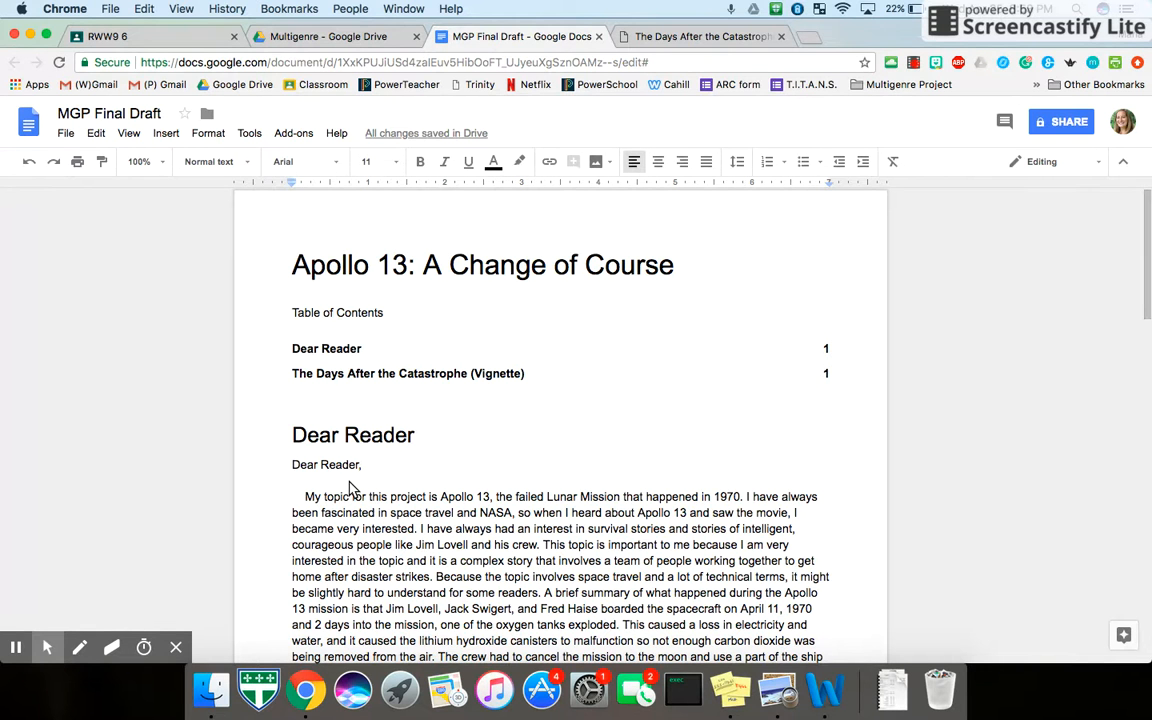
{"action": "scroll", "coordinate": [349, 488], "scroll_direction": "down", "scroll_amount": 3}
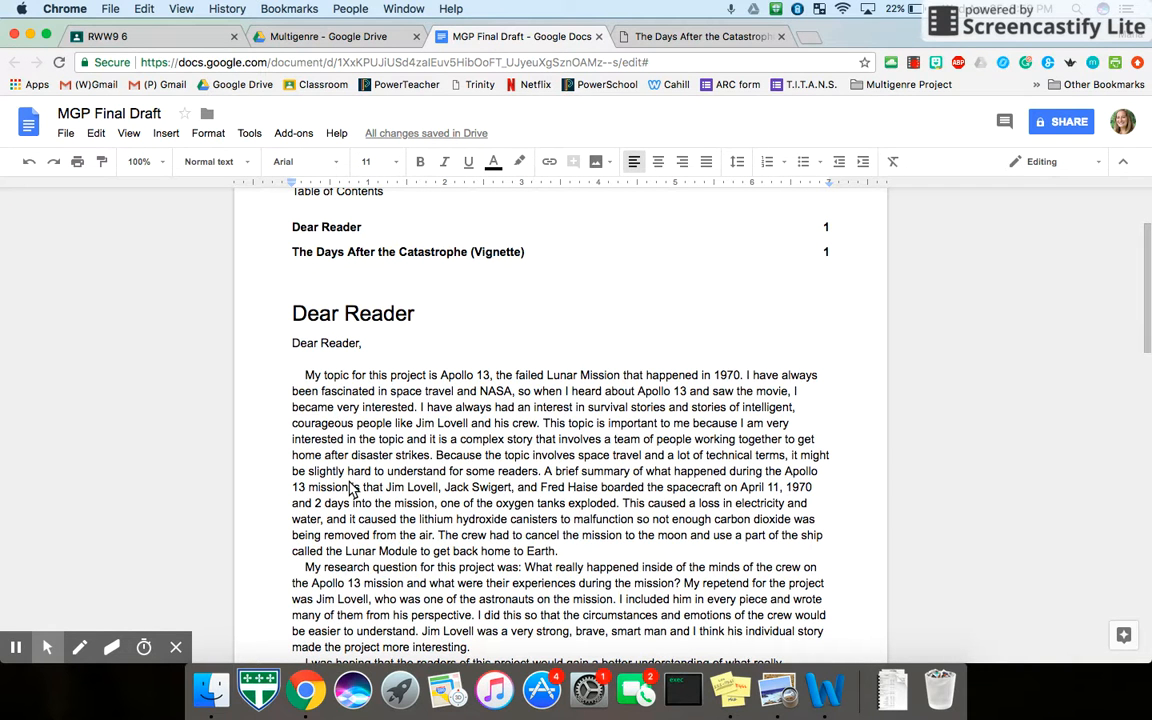